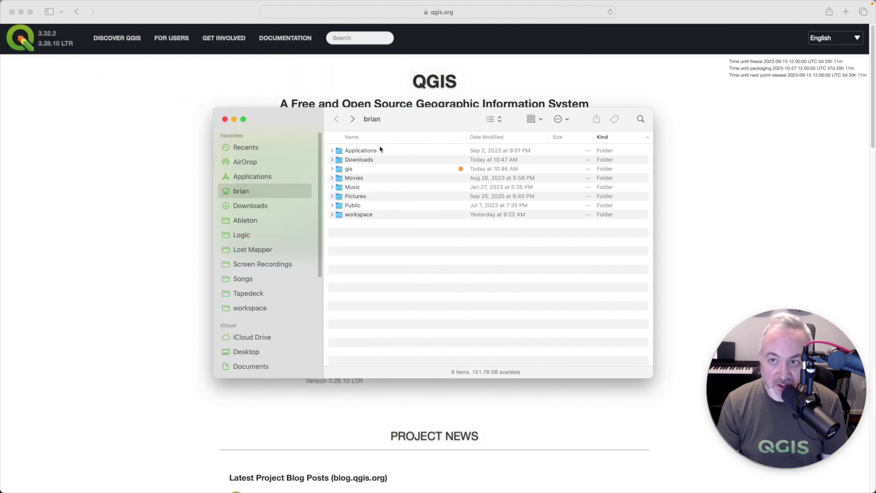
Create a new folder named interesting-places inside the gis folder.
{"action": "double_click", "coordinate": [355, 168]}
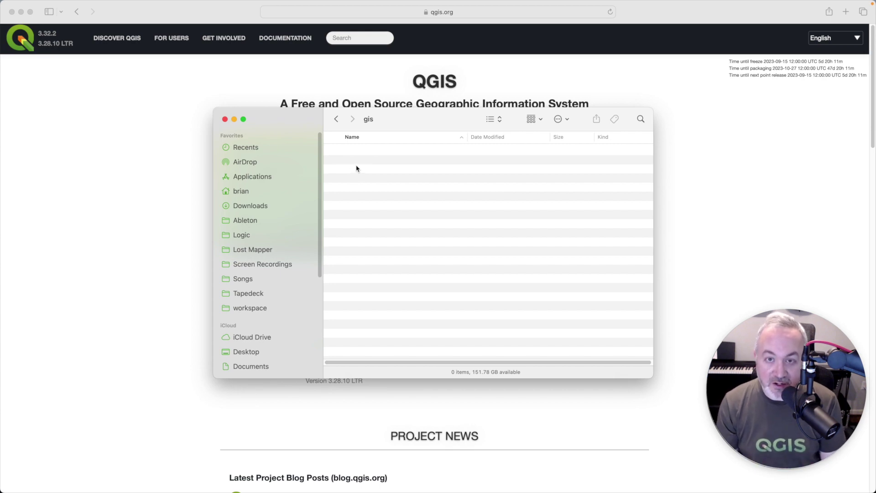
{"action": "right_click", "coordinate": [355, 160]}
{"action": "left_click", "coordinate": [405, 163]}
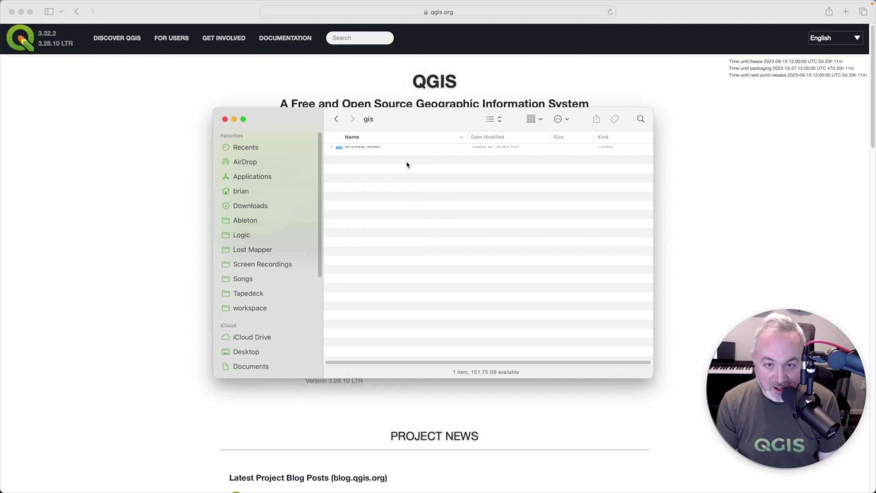
{"action": "type", "text": "interesting"}
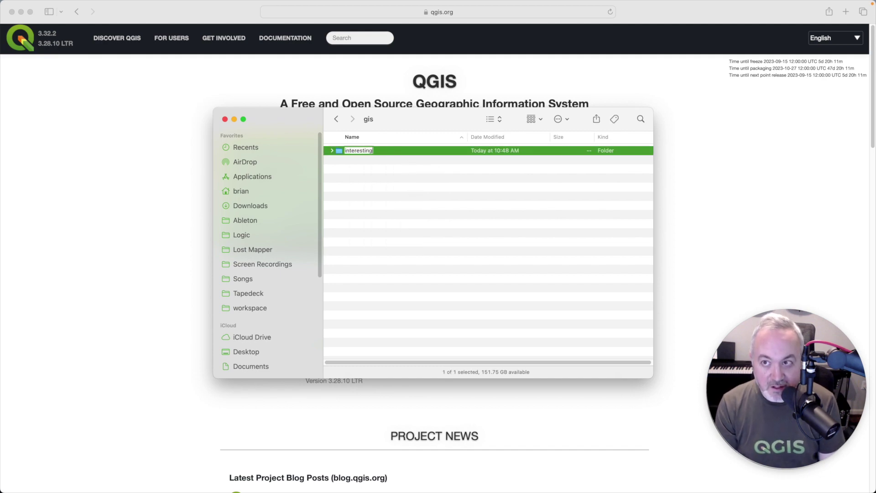
{"action": "type", "text": "-places"}
{"action": "key", "text": "Return"}
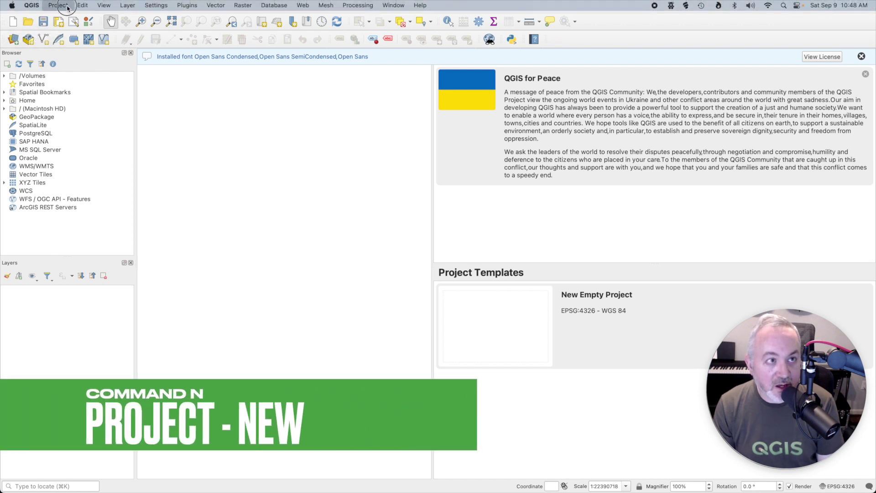
In QGIS, create a new empty project and set its project title to Interesting Places.
{"action": "left_click", "coordinate": [67, 7]}
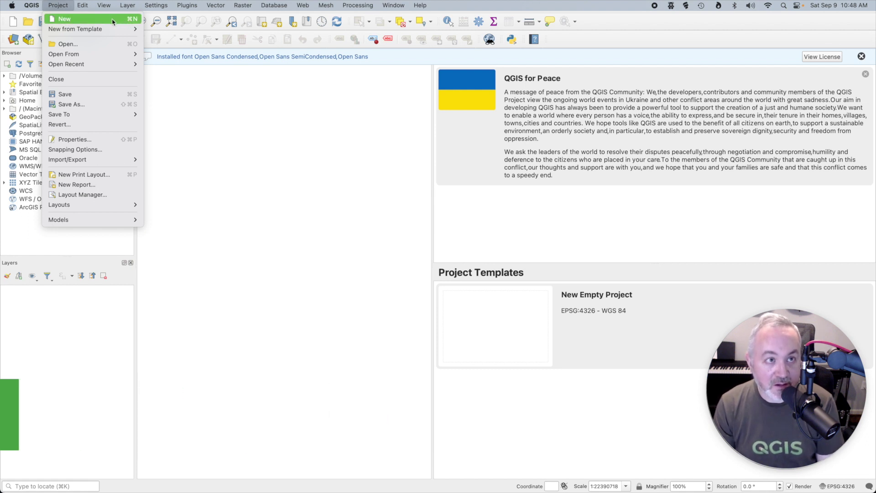
{"action": "left_click", "coordinate": [129, 20]}
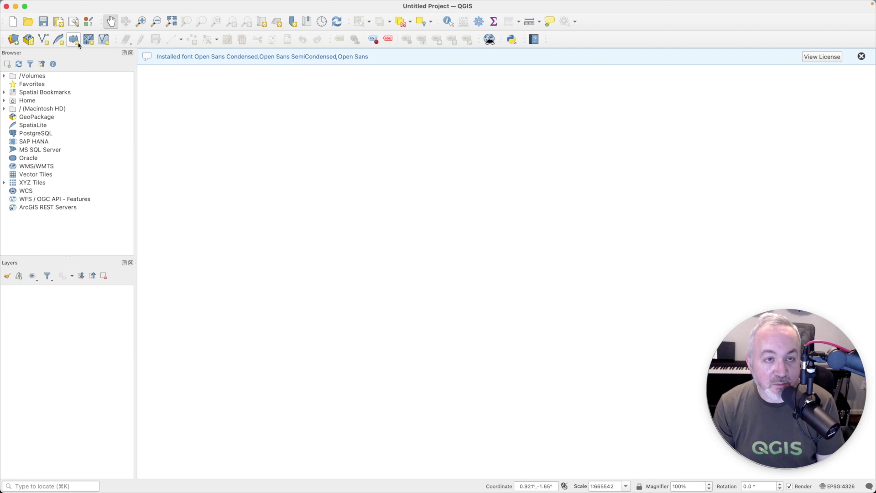
{"action": "mouse_move", "coordinate": [26, 4]}
{"action": "left_click", "coordinate": [58, 4]}
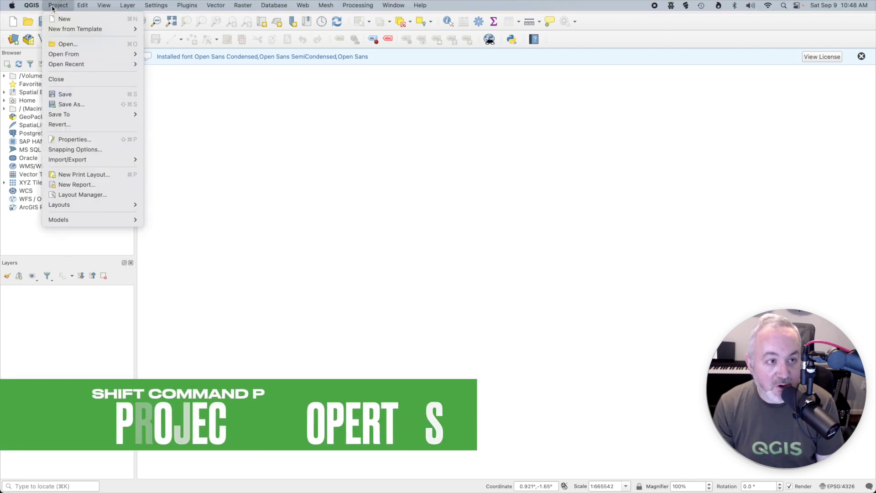
{"action": "left_click", "coordinate": [84, 139]}
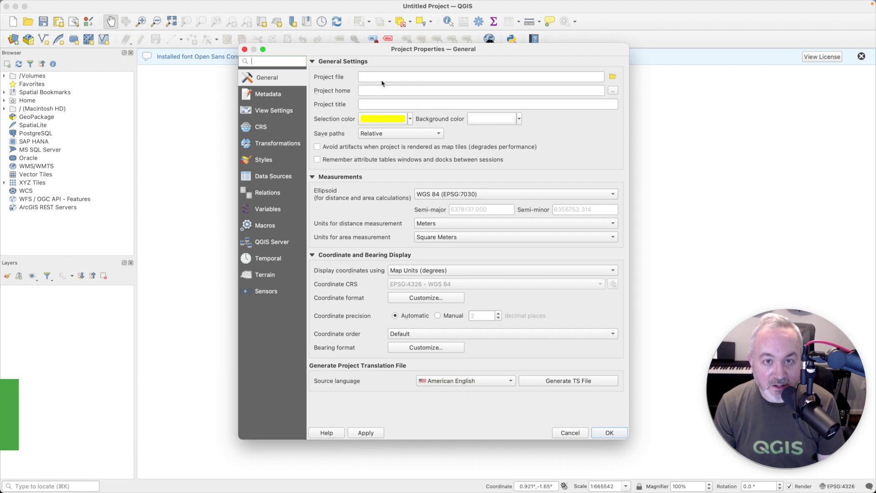
{"action": "left_click", "coordinate": [378, 103]}
{"action": "type", "text": "IN"}
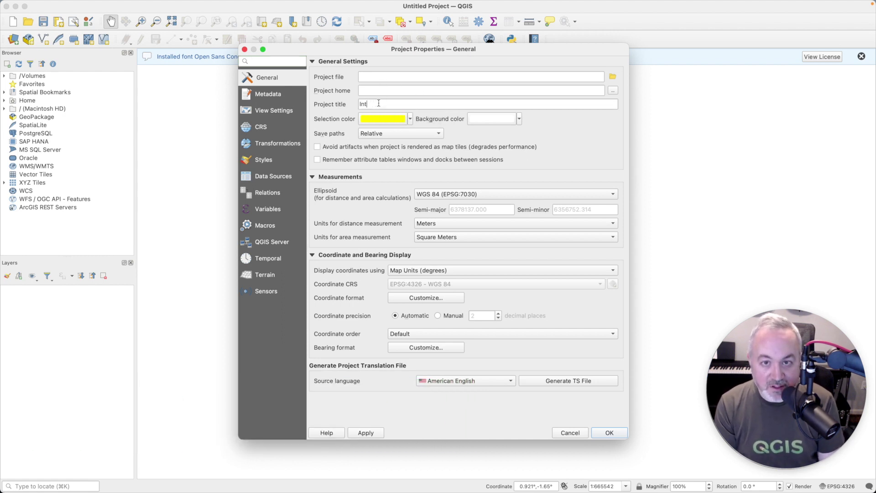
{"action": "left_click", "coordinate": [617, 435]}
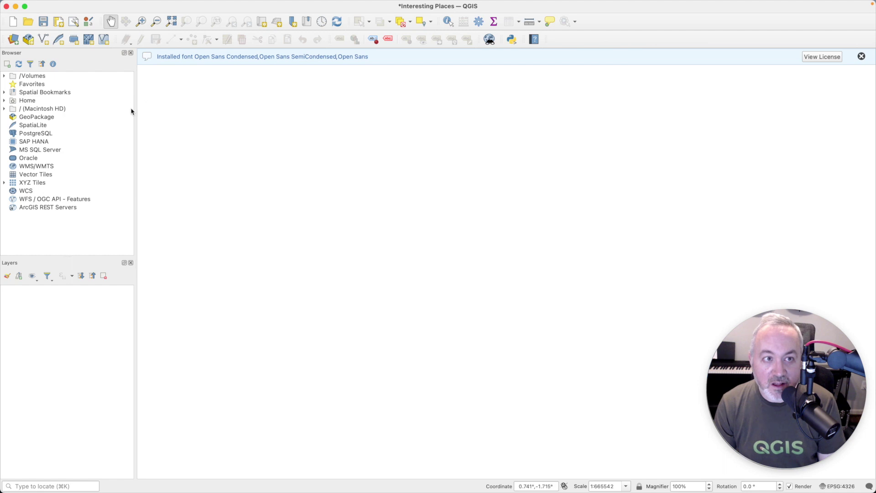
Save the project as a QGZ file in the interesting-places folder inside gis.
{"action": "left_click", "coordinate": [46, 22]}
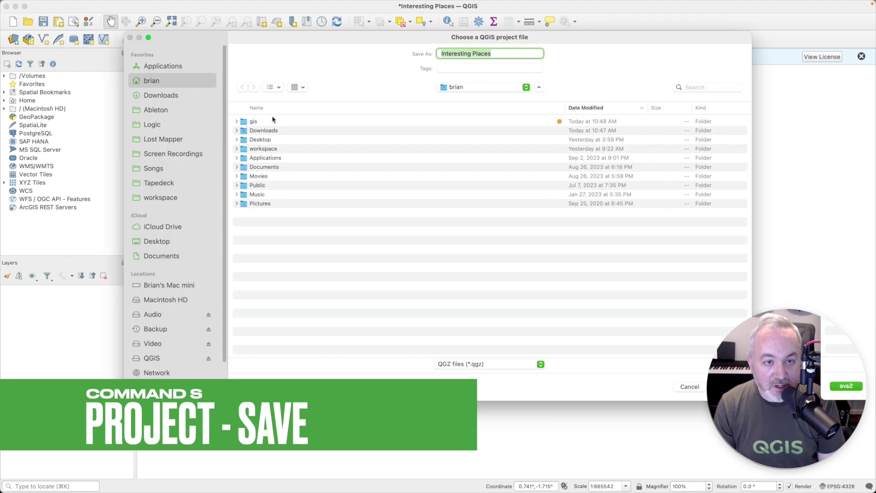
{"action": "double_click", "coordinate": [254, 121]}
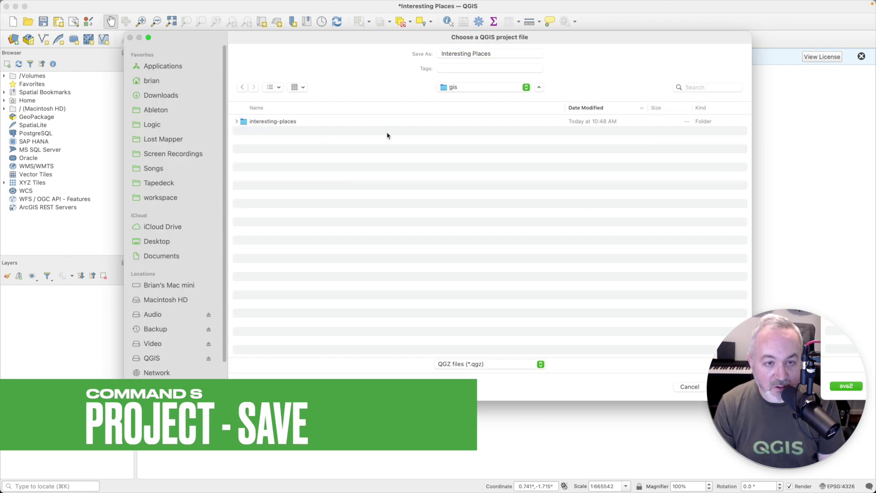
{"action": "double_click", "coordinate": [272, 122]}
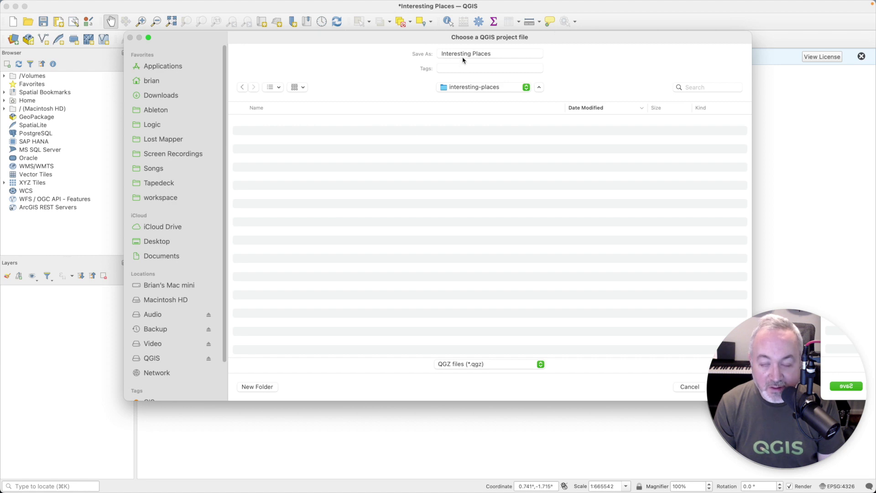
{"action": "left_click", "coordinate": [844, 387]}
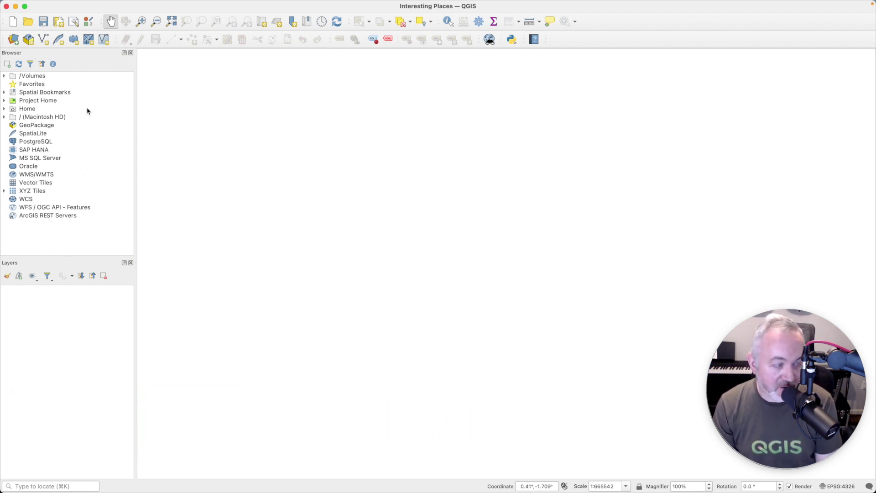
Add the OpenStreetMap XYZ tile layer to the project as a basemap.
{"action": "left_click", "coordinate": [4, 192]}
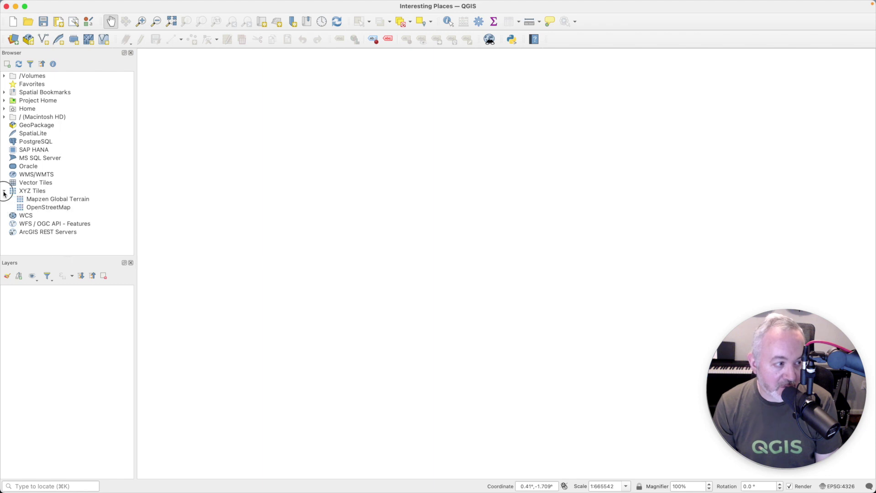
{"action": "left_click", "coordinate": [47, 208]}
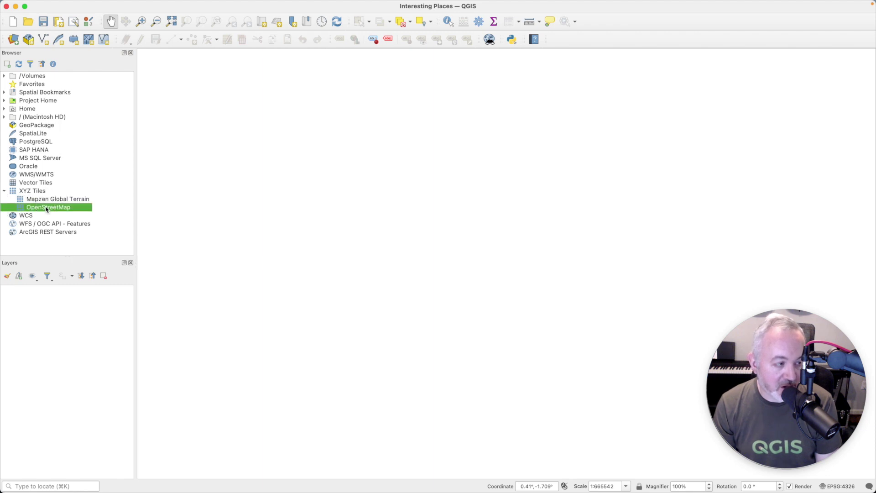
{"action": "right_click", "coordinate": [83, 210]}
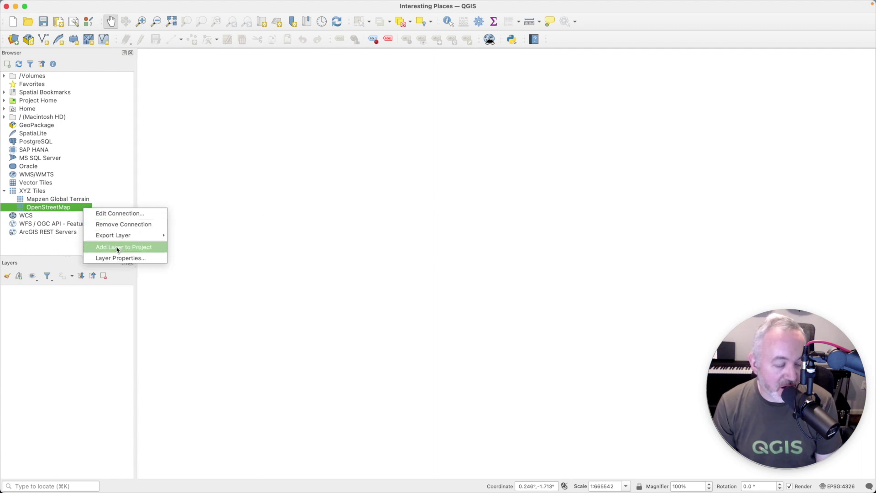
{"action": "left_click", "coordinate": [49, 208]}
{"action": "double_click", "coordinate": [49, 210]}
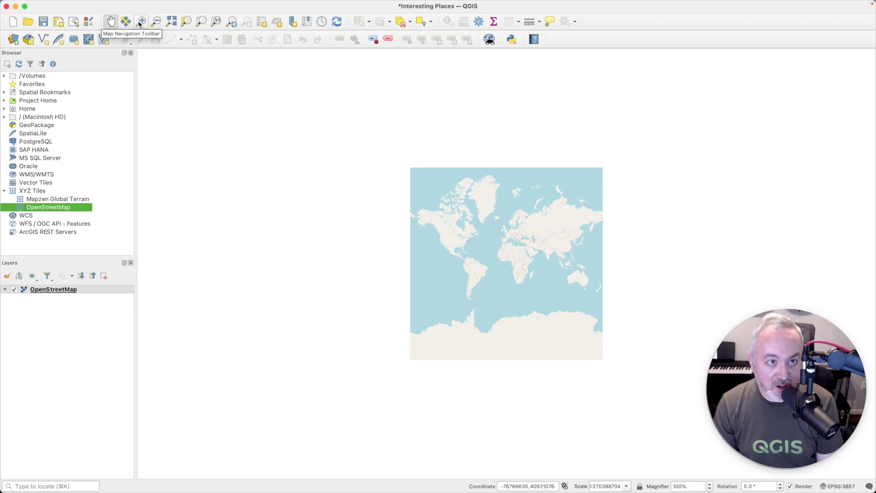
Explore the OpenStreetMap basemap by panning the world map, zooming into the southeastern United States and panning around that region.
{"action": "left_click_drag", "start_coordinate": [500, 240], "coordinate": [762, 223]}
{"action": "left_click_drag", "start_coordinate": [596, 207], "coordinate": [588, 192]}
{"action": "left_click_drag", "start_coordinate": [665, 202], "coordinate": [549, 217]}
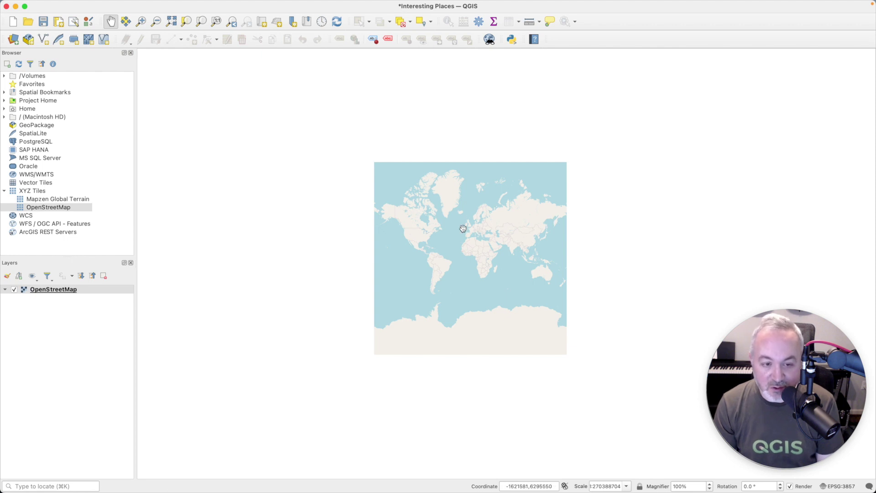
{"action": "left_click", "coordinate": [142, 22]}
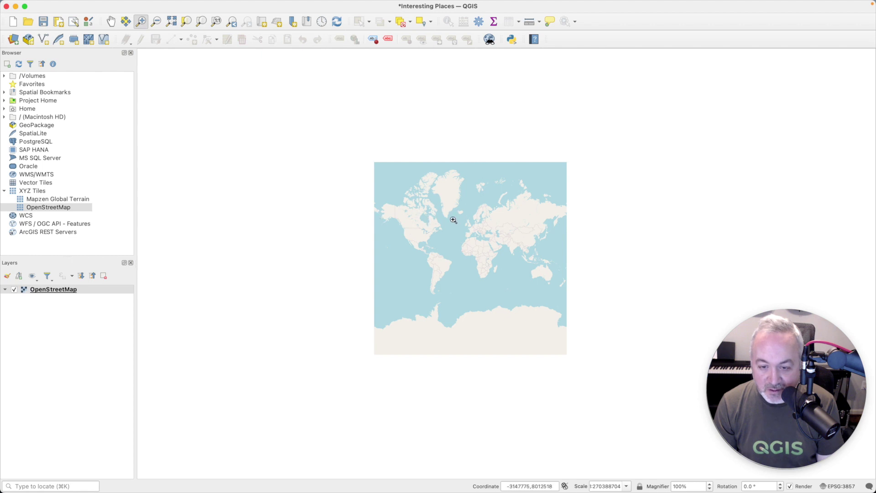
{"action": "left_click_drag", "start_coordinate": [399, 224], "coordinate": [442, 247]}
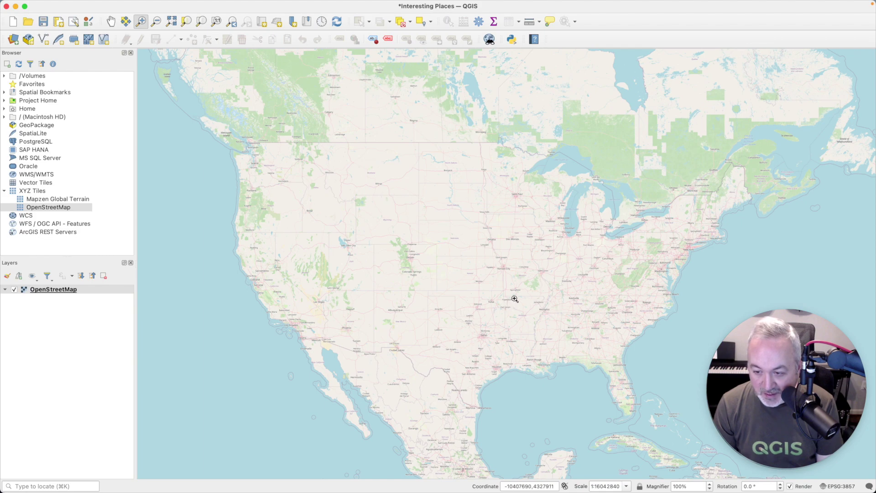
{"action": "left_click_drag", "start_coordinate": [568, 310], "coordinate": [613, 339]}
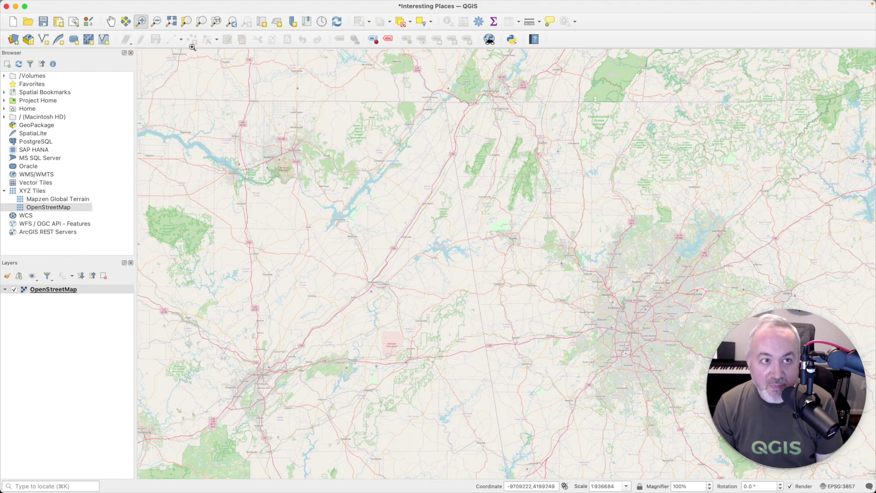
{"action": "left_click", "coordinate": [114, 23]}
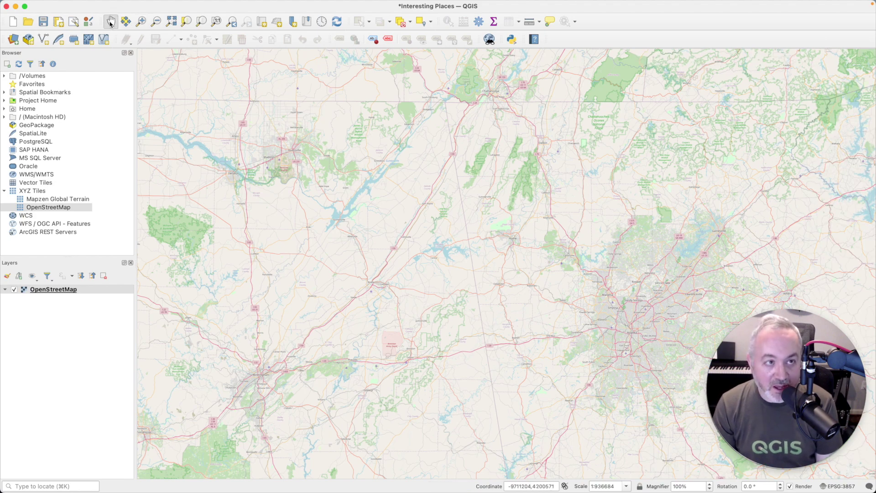
{"action": "left_click_drag", "start_coordinate": [420, 238], "coordinate": [270, 233]}
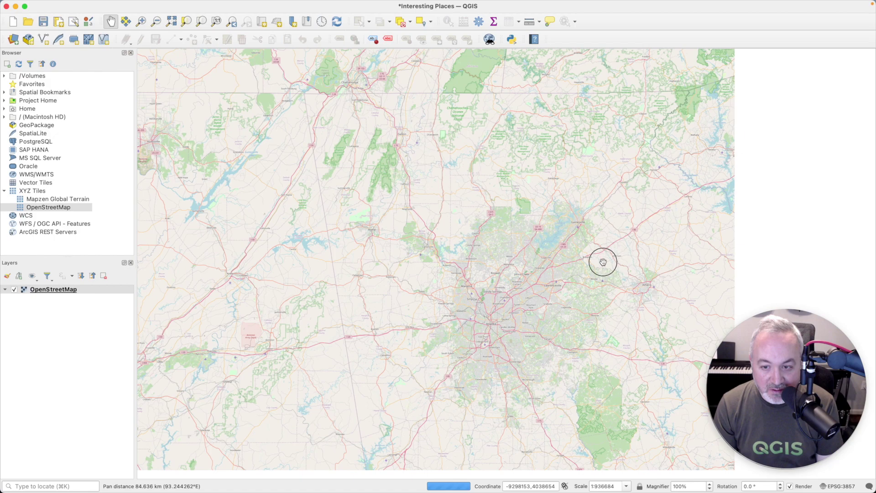
{"action": "left_click_drag", "start_coordinate": [602, 260], "coordinate": [466, 233]}
{"action": "left_click_drag", "start_coordinate": [383, 341], "coordinate": [609, 256]}
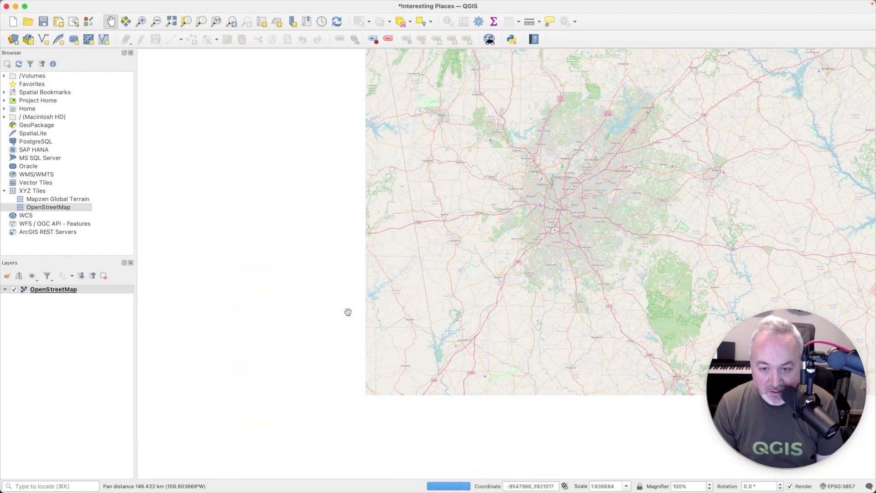
{"action": "left_click_drag", "start_coordinate": [490, 323], "coordinate": [575, 279]}
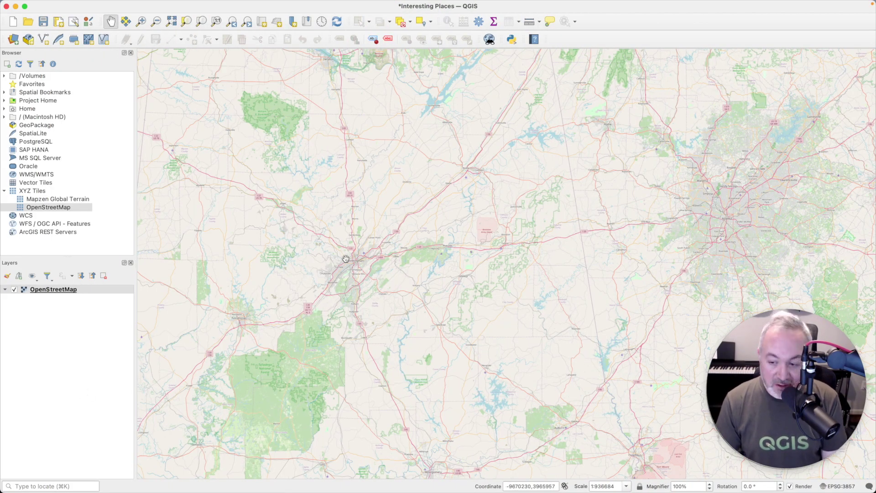
Find Easter Island in Chile's Valparaiso Region with the Nominatim geocoder and zoom in so the island fills the map.
{"action": "left_click", "coordinate": [42, 485]}
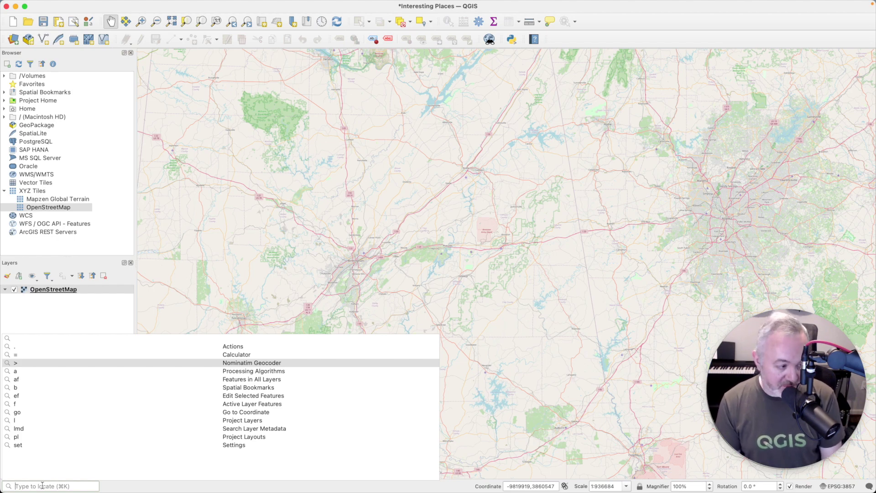
{"action": "type", "text": ">"}
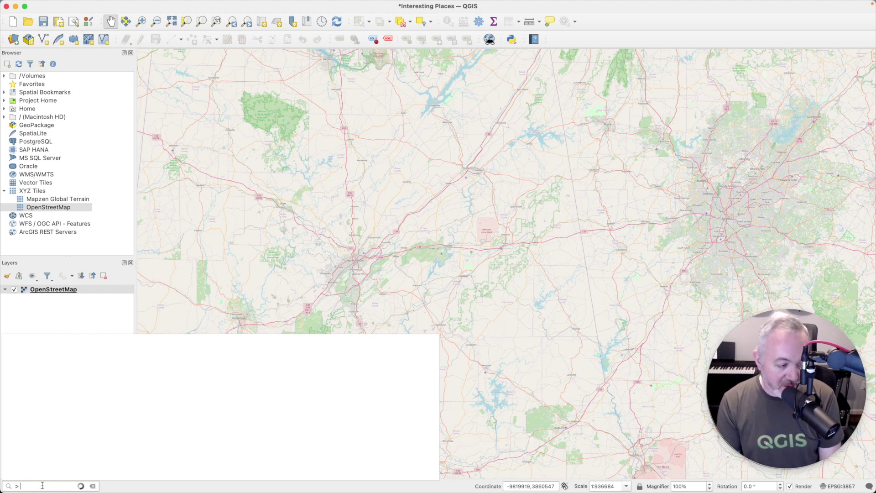
{"action": "type", "text": " easter island"}
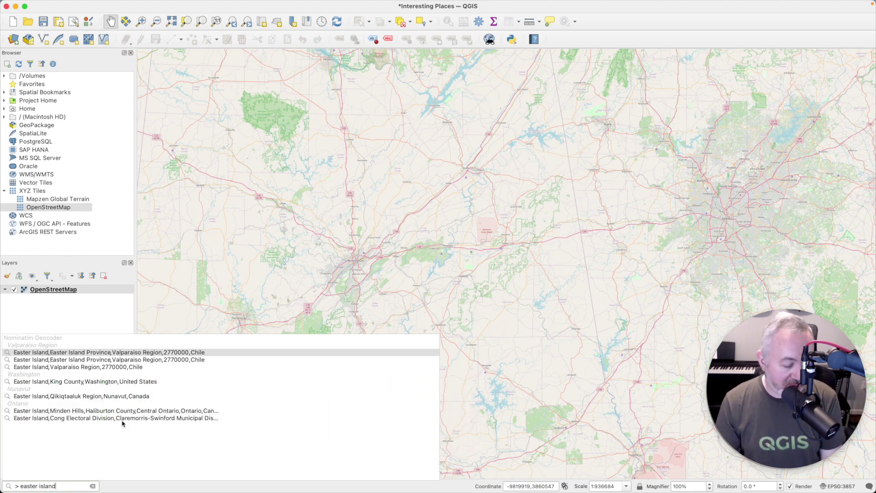
{"action": "left_click", "coordinate": [122, 352]}
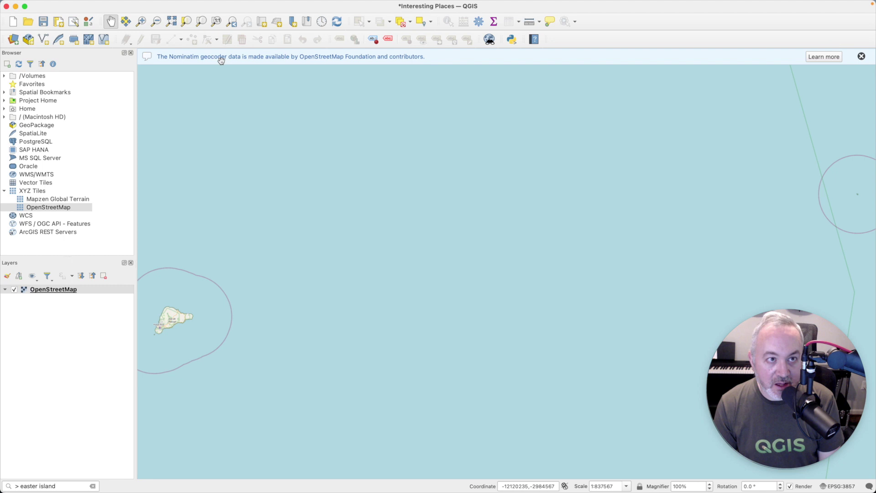
{"action": "left_click", "coordinate": [141, 22]}
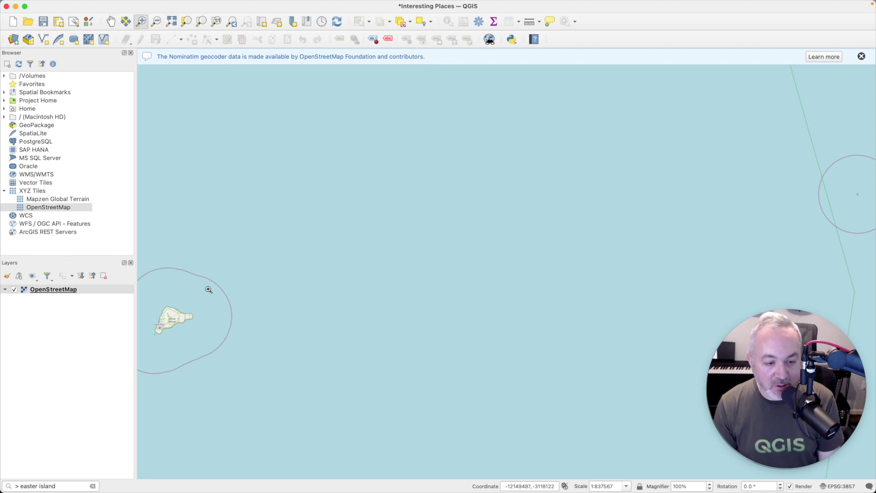
{"action": "left_click_drag", "start_coordinate": [198, 301], "coordinate": [144, 340]}
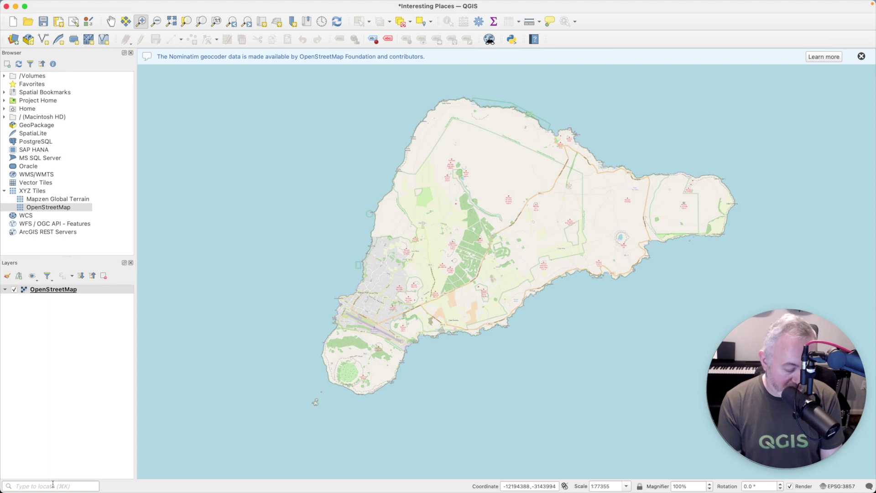
Go to the WGS 84 coordinate 51.178844,-1.826323 on the map.
{"action": "type", "text": "go 51.178844,-1.826323"}
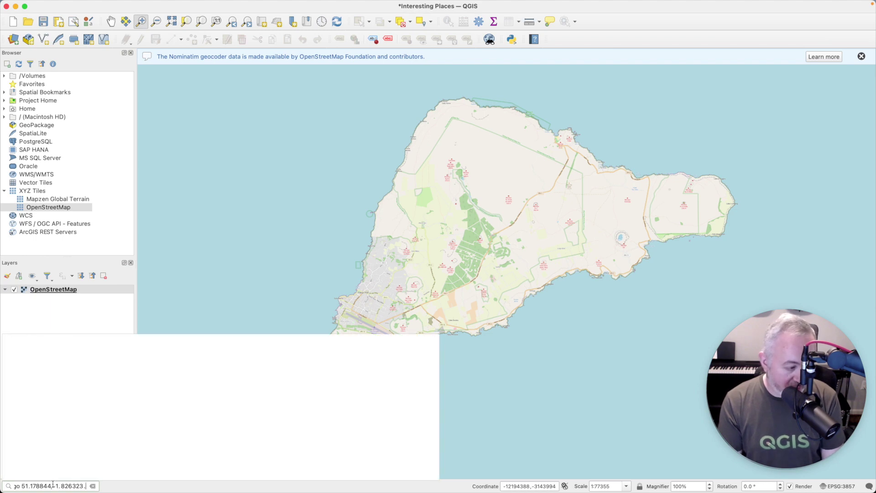
{"action": "key", "text": "BackSpace"}
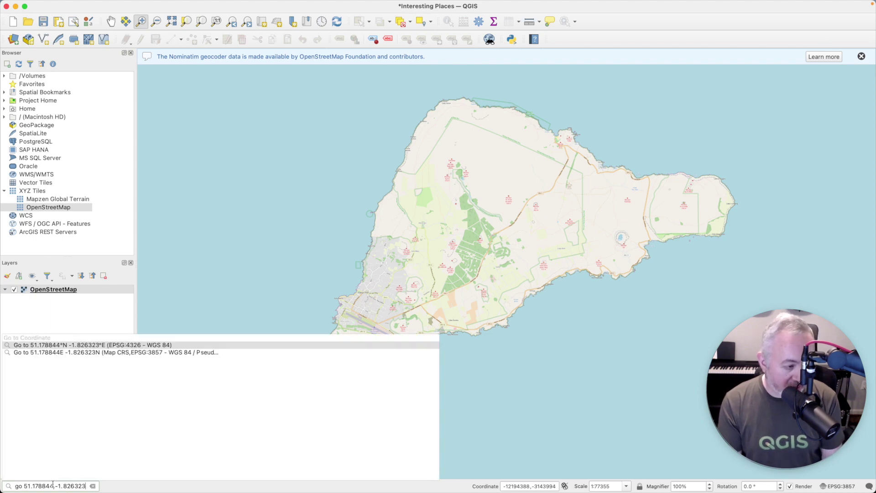
{"action": "key", "text": "Return"}
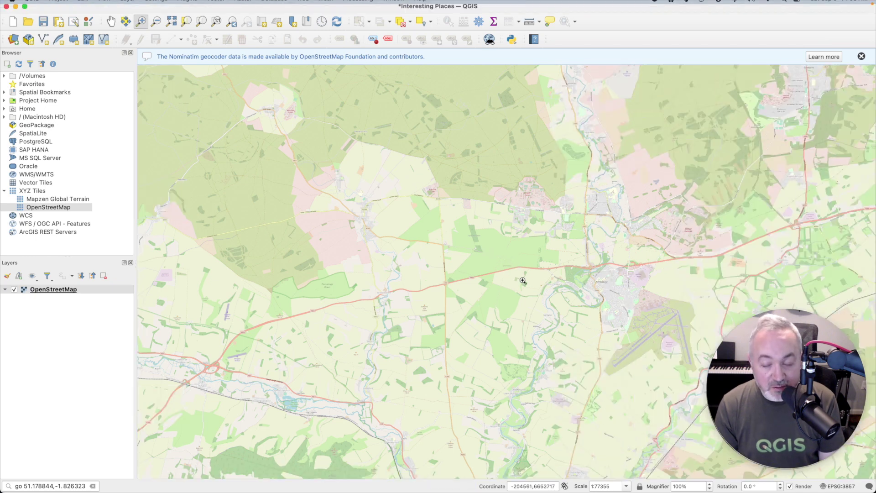
Zoom in on Stonehenge north of the A303 until the stone circle and its surrounding earthworks fill the map.
{"action": "left_click_drag", "start_coordinate": [494, 251], "coordinate": [532, 279]}
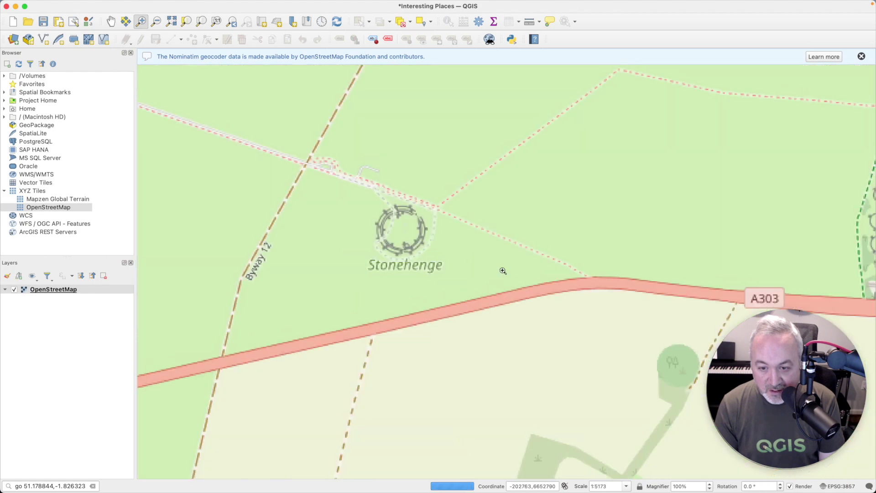
{"action": "left_click_drag", "start_coordinate": [350, 185], "coordinate": [476, 290]}
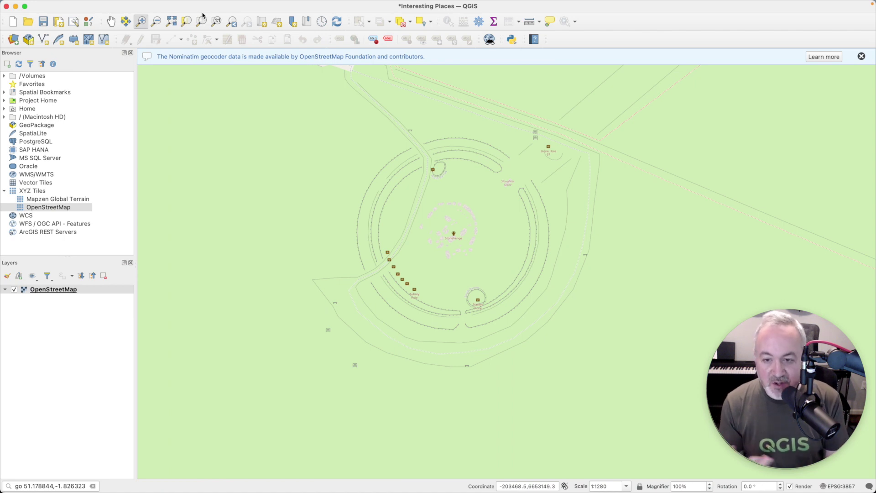
Step back through the previous map extents to Easter Island and return forward to the Stonehenge close-up.
{"action": "left_click", "coordinate": [234, 24]}
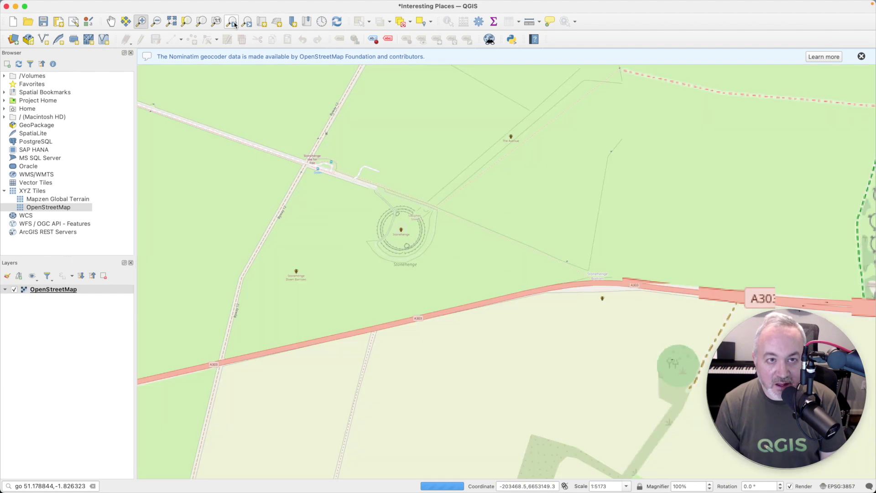
{"action": "left_click", "coordinate": [234, 24]}
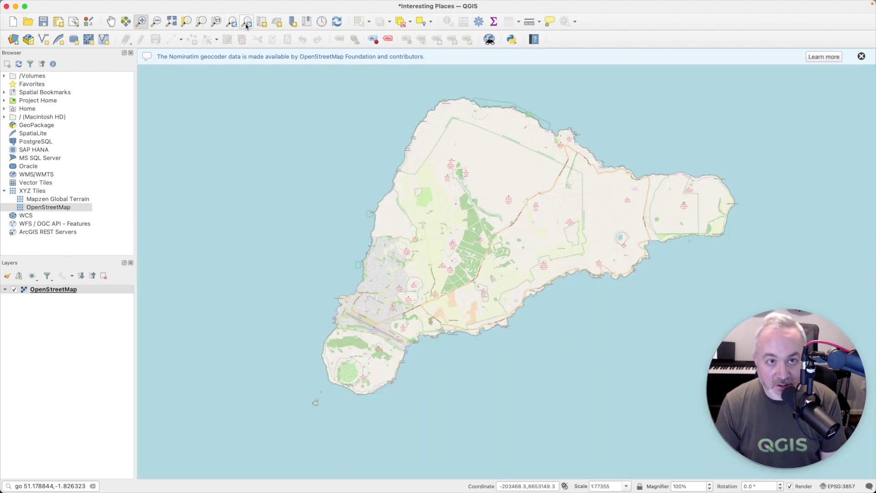
{"action": "left_click", "coordinate": [247, 23]}
{"action": "left_click", "coordinate": [246, 23]}
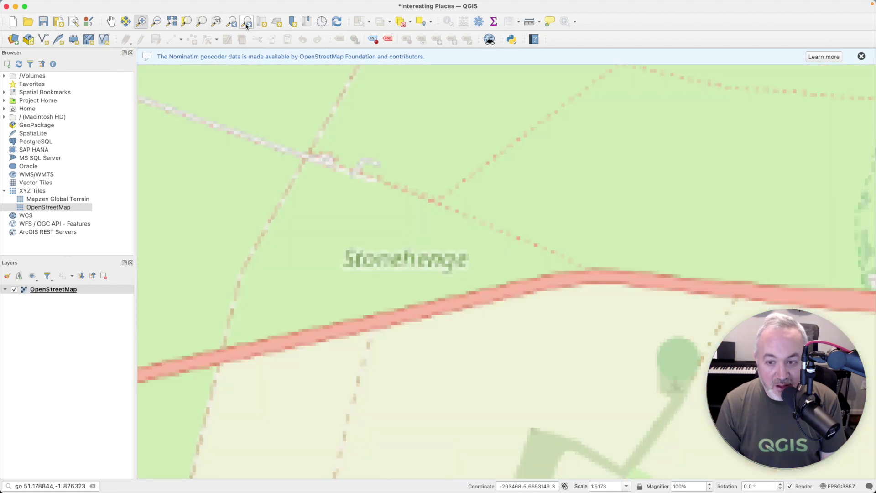
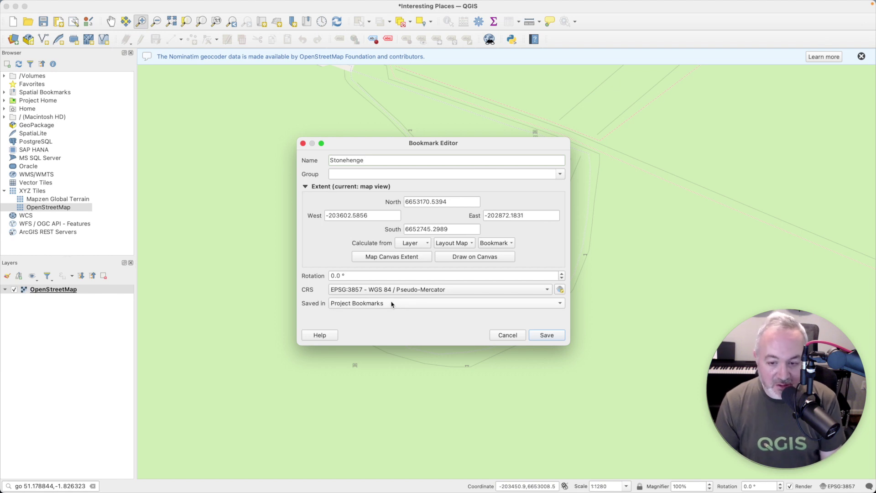
Save the Stonehenge spatial bookmark in Project Bookmarks and expand the project's bookmark list in the browser.
{"action": "left_click", "coordinate": [460, 307]}
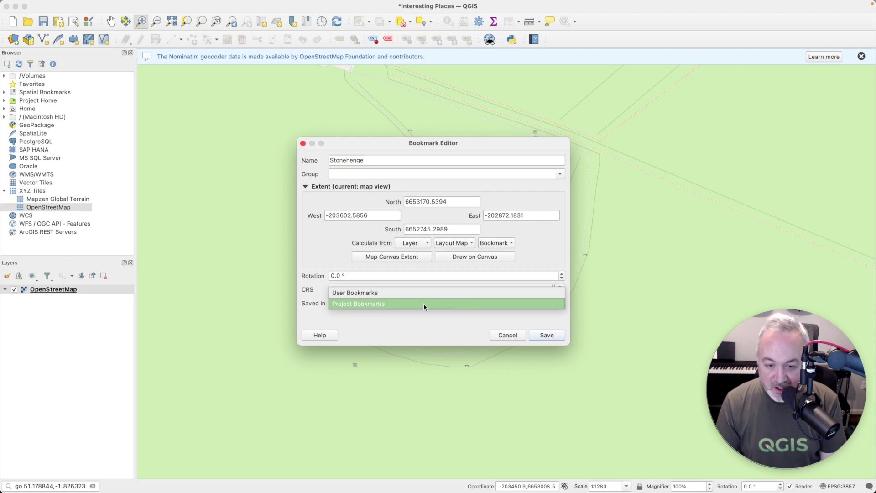
{"action": "left_click", "coordinate": [375, 305]}
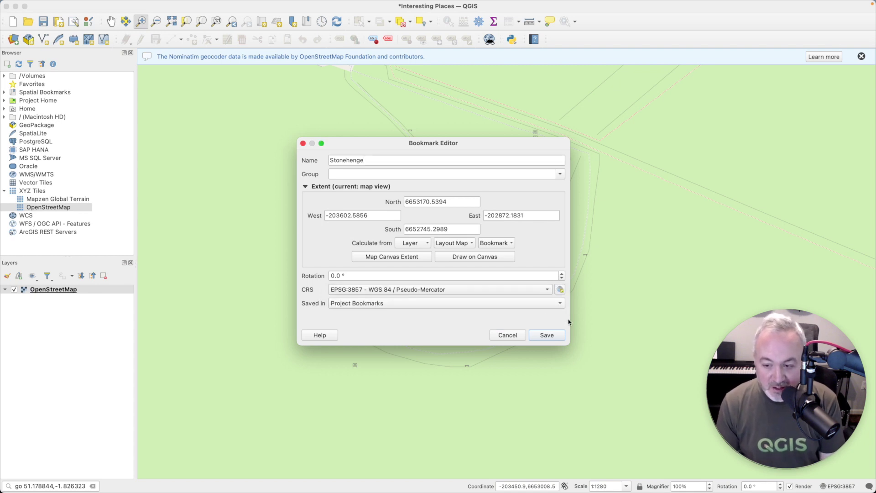
{"action": "left_click", "coordinate": [547, 336]}
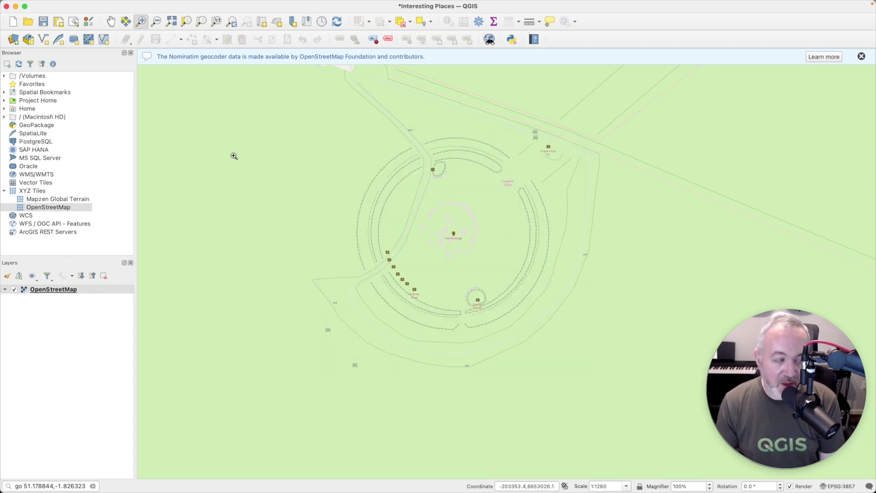
{"action": "left_click", "coordinate": [4, 92]}
{"action": "left_click", "coordinate": [12, 100]}
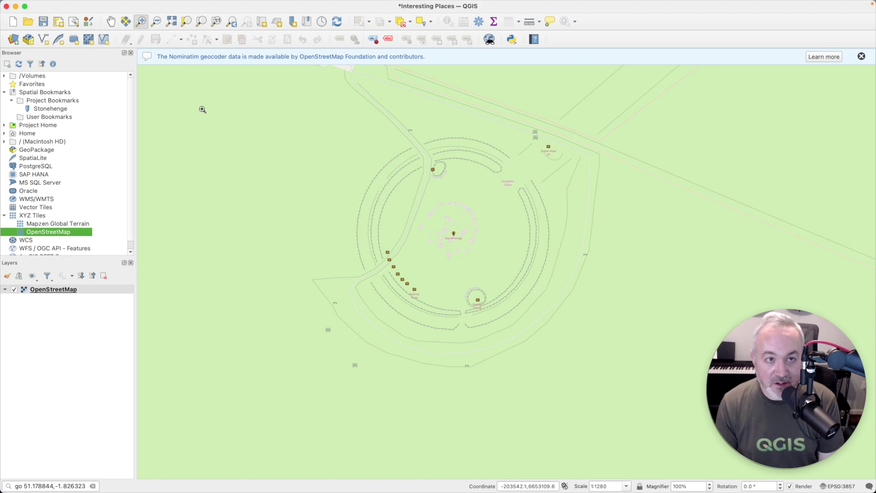
Return to the earlier map extent showing Easter Island and save it as a project bookmark named Easter Island.
{"action": "left_click", "coordinate": [236, 24]}
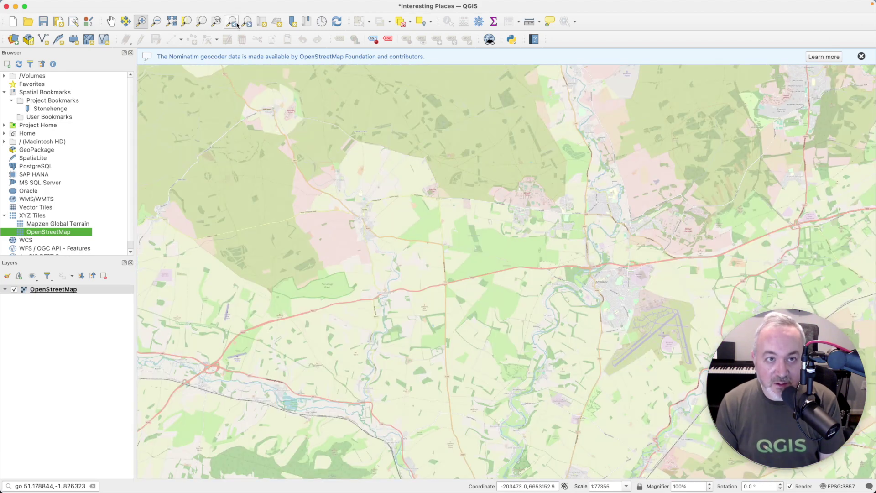
{"action": "left_click", "coordinate": [236, 24]}
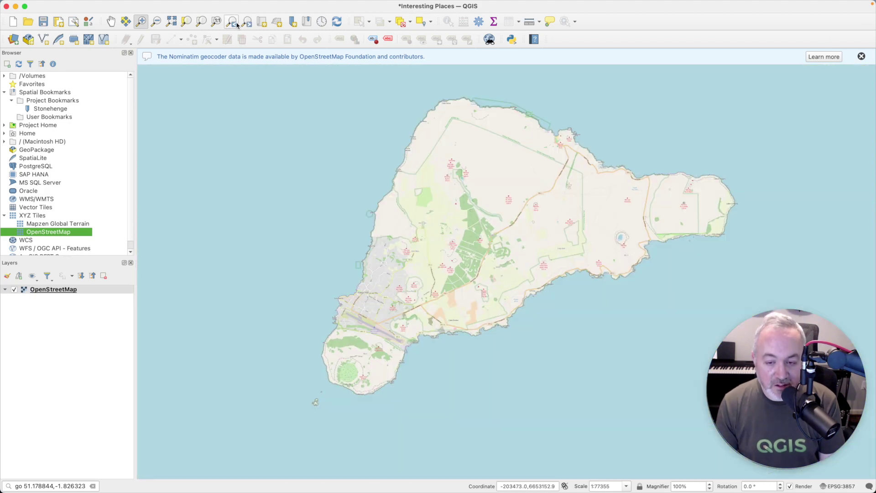
{"action": "left_click", "coordinate": [292, 21]}
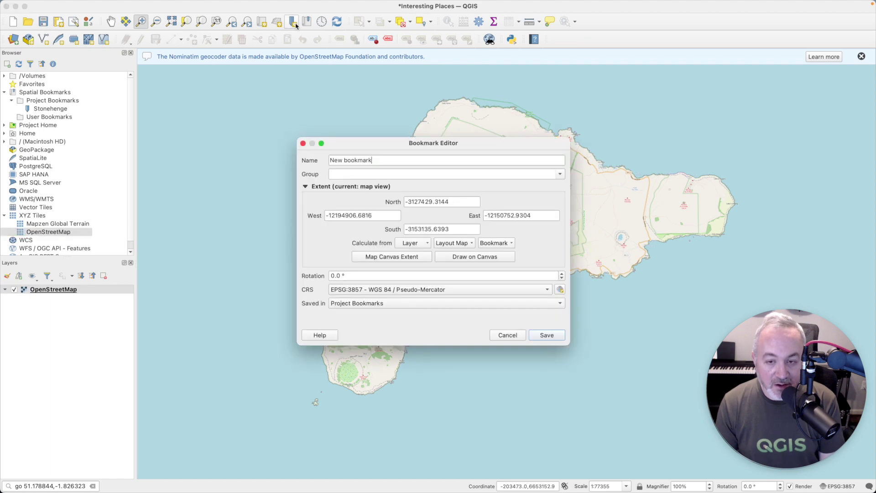
{"action": "triple_click", "coordinate": [382, 160]}
{"action": "type", "text": "Easter Island"}
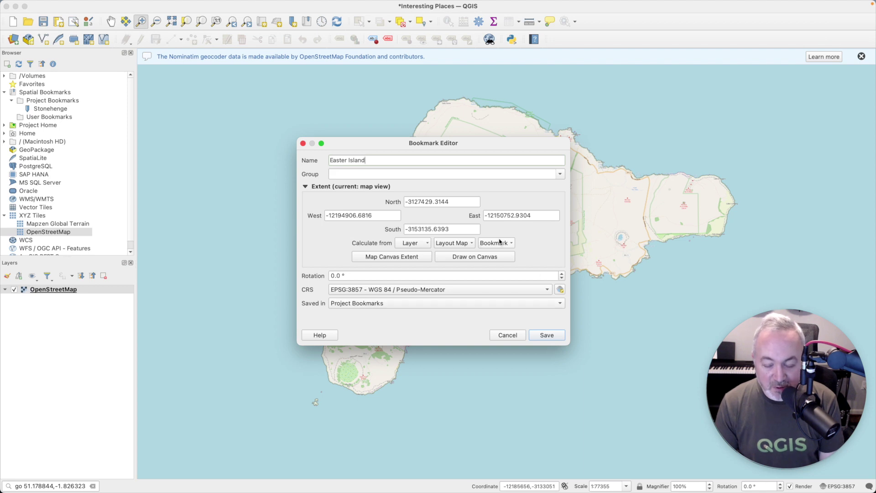
{"action": "left_click", "coordinate": [548, 335]}
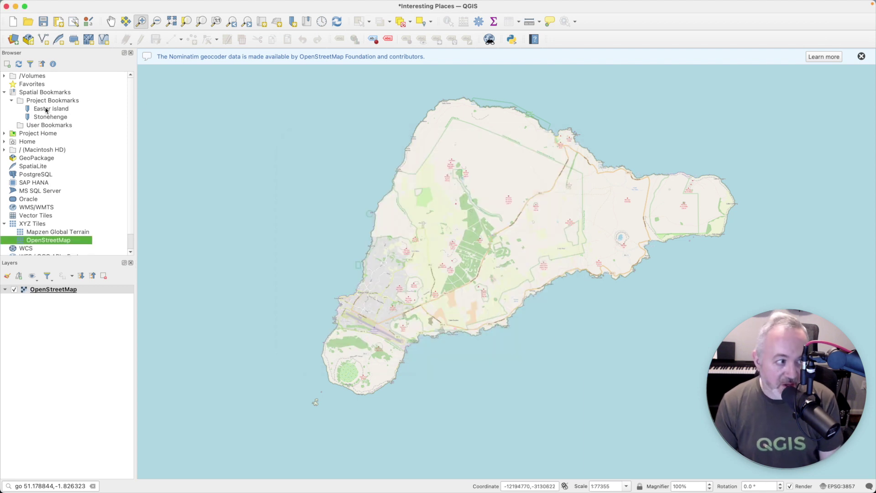
Try out the project bookmarks by switching between Stonehenge and Easter Island, ending with the map on Stonehenge.
{"action": "double_click", "coordinate": [57, 118]}
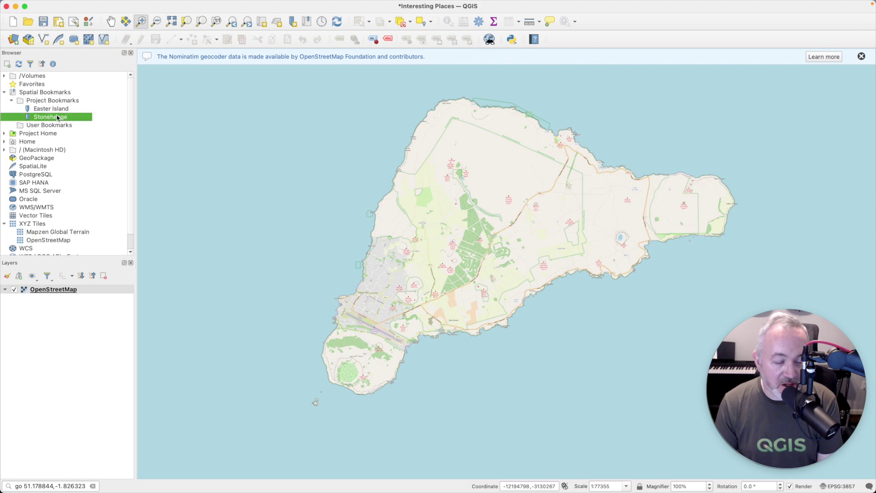
{"action": "double_click", "coordinate": [56, 110]}
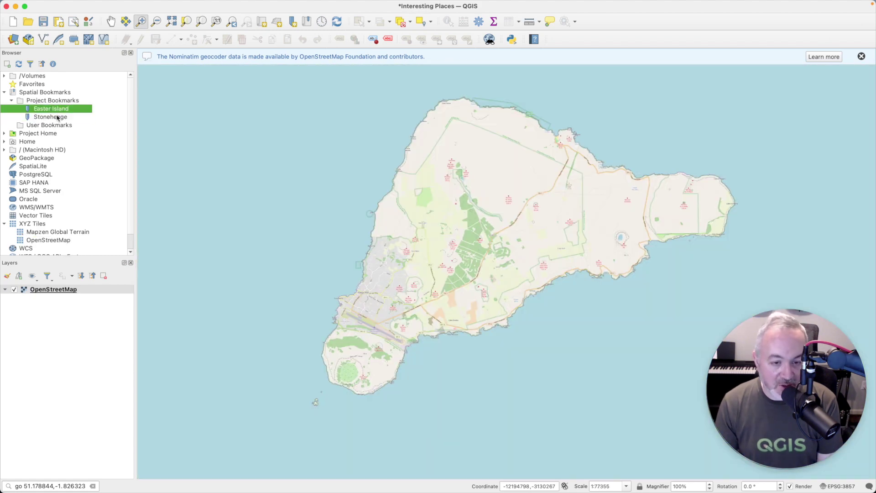
{"action": "double_click", "coordinate": [58, 117]}
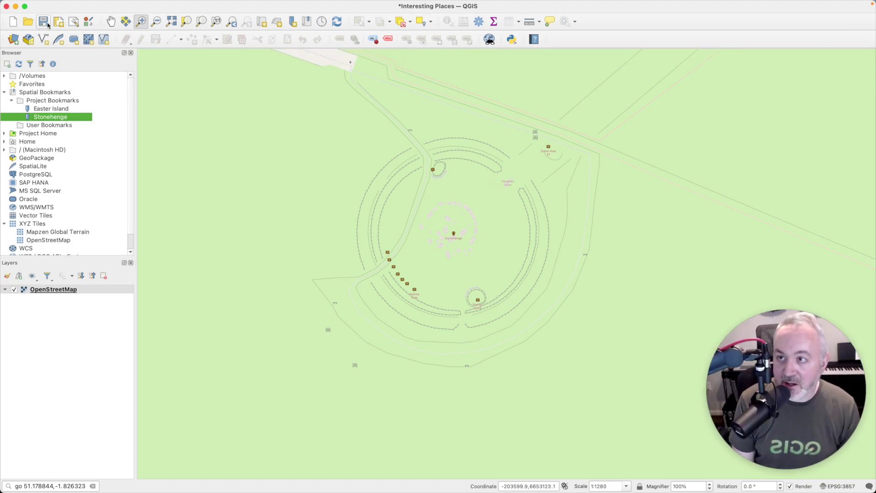
Create a new print layout titled Stonehenge and maximize its window.
{"action": "left_click", "coordinate": [68, 5]}
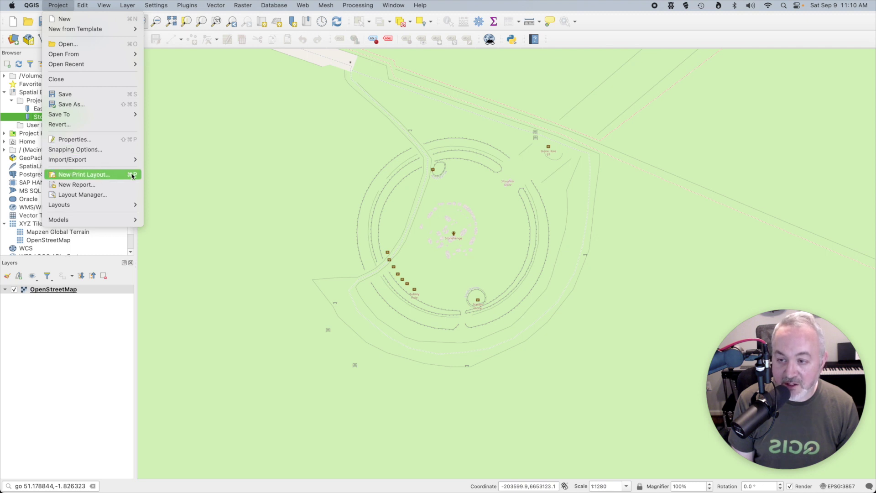
{"action": "left_click", "coordinate": [98, 175]}
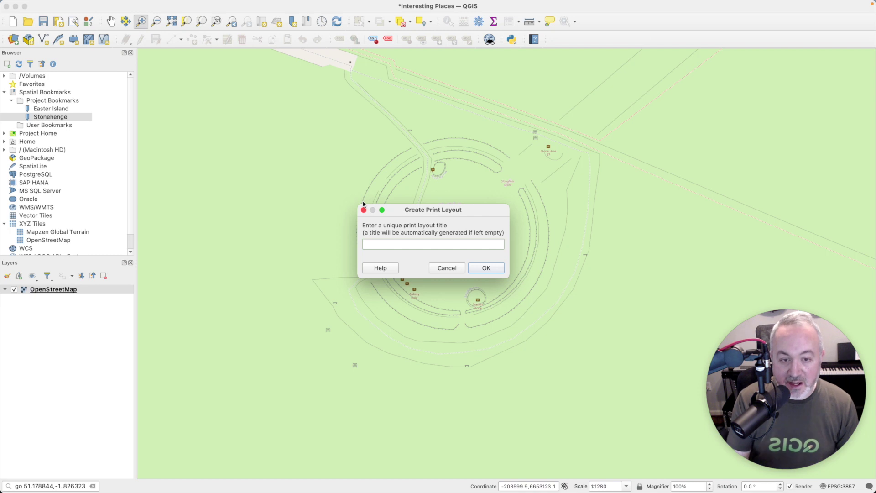
{"action": "type", "text": "STon"}
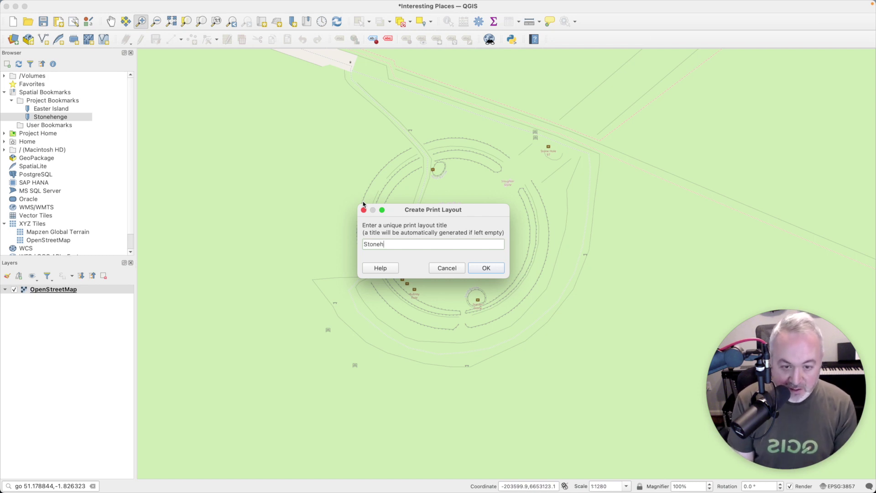
{"action": "left_click", "coordinate": [485, 269]}
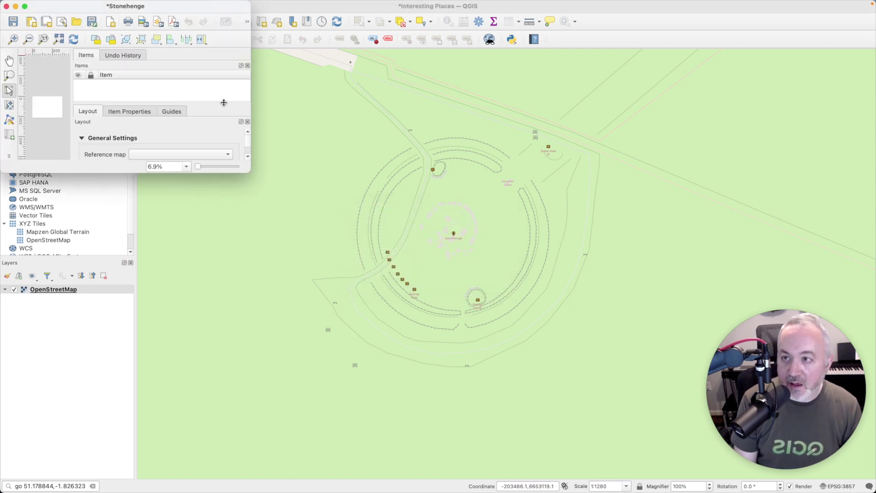
{"action": "left_click", "coordinate": [25, 6]}
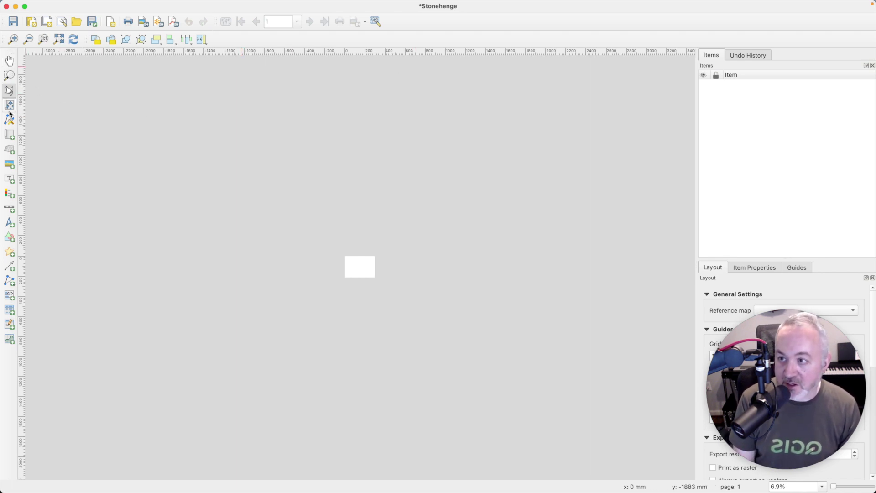
{"action": "left_click", "coordinate": [43, 41]}
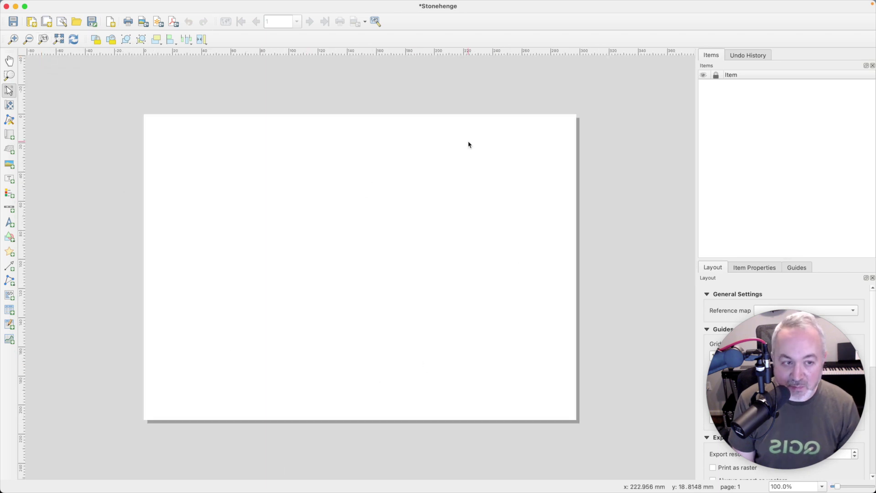
Set the layout page size to Letter, keeping the landscape orientation.
{"action": "right_click", "coordinate": [534, 137]}
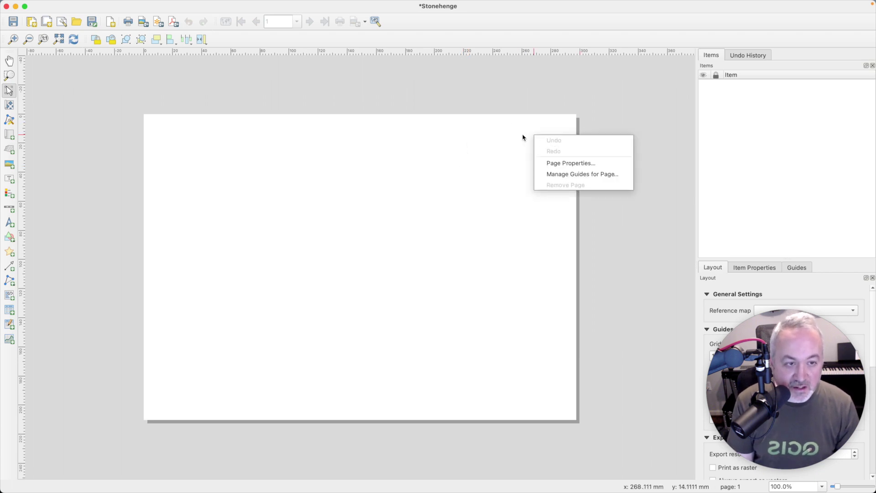
{"action": "left_click", "coordinate": [568, 164]}
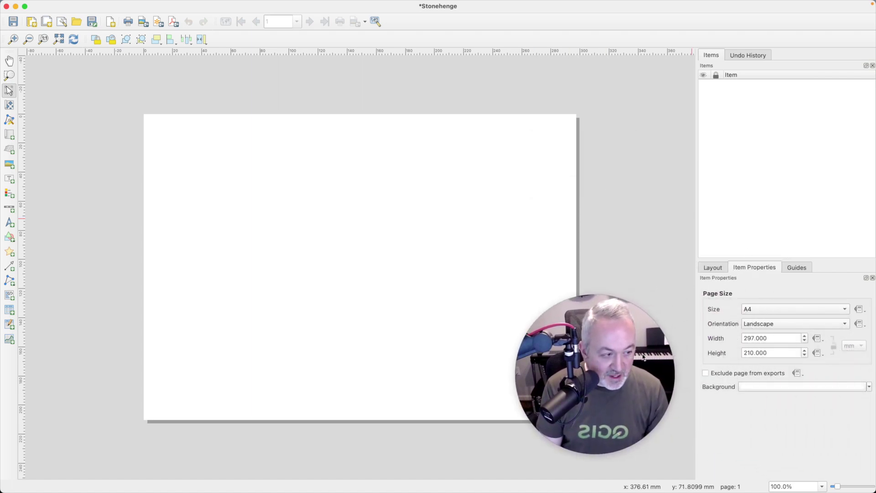
{"action": "left_click", "coordinate": [805, 311]}
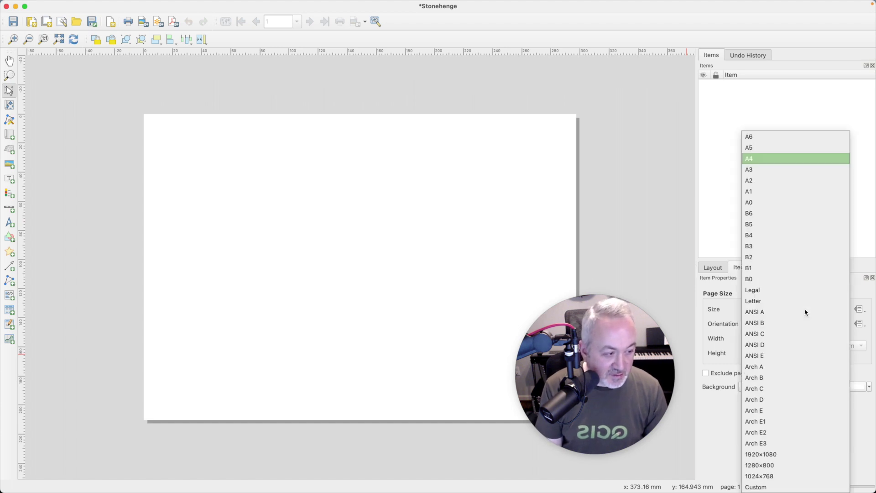
{"action": "left_click", "coordinate": [781, 303]}
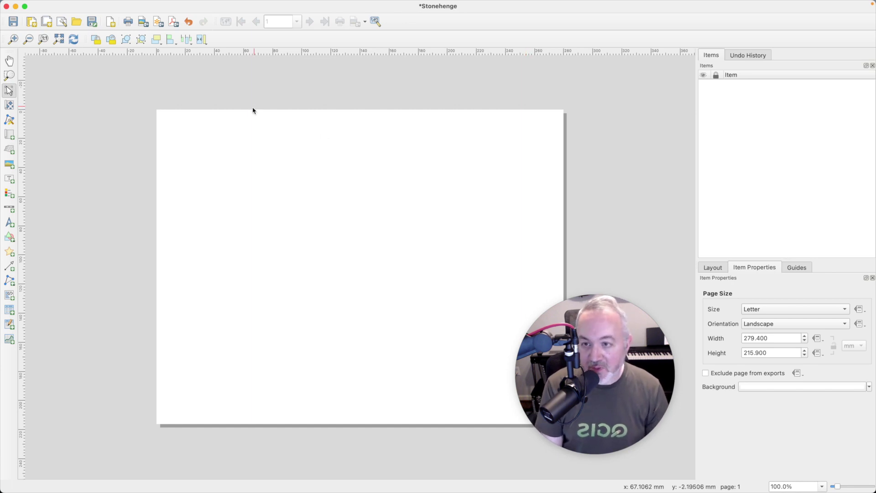
Add a wide label along the upper edge of the page, starting near its left corner, with the text Stonehenge.
{"action": "left_click", "coordinate": [10, 179]}
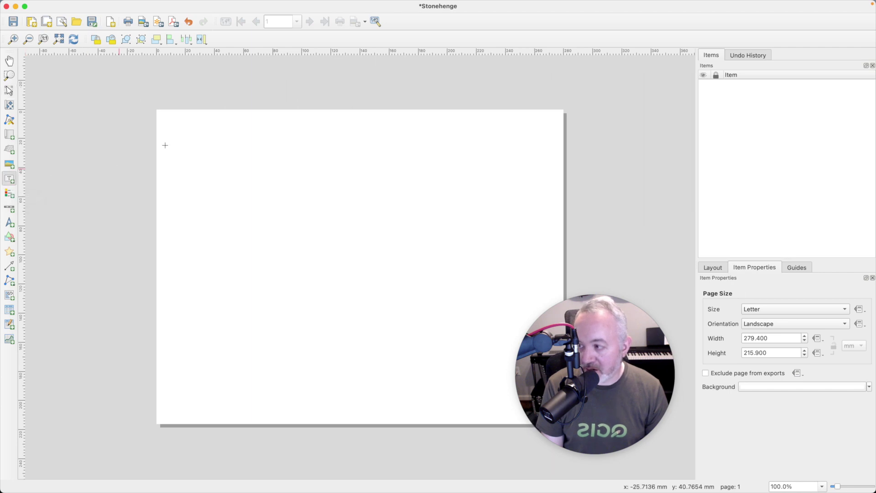
{"action": "left_click_drag", "start_coordinate": [165, 117], "coordinate": [385, 143]}
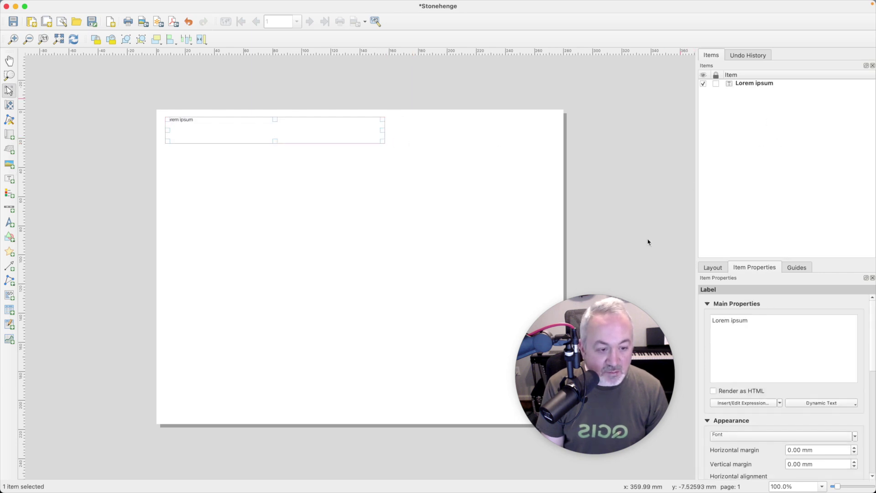
{"action": "left_click_drag", "start_coordinate": [804, 257], "coordinate": [787, 171]}
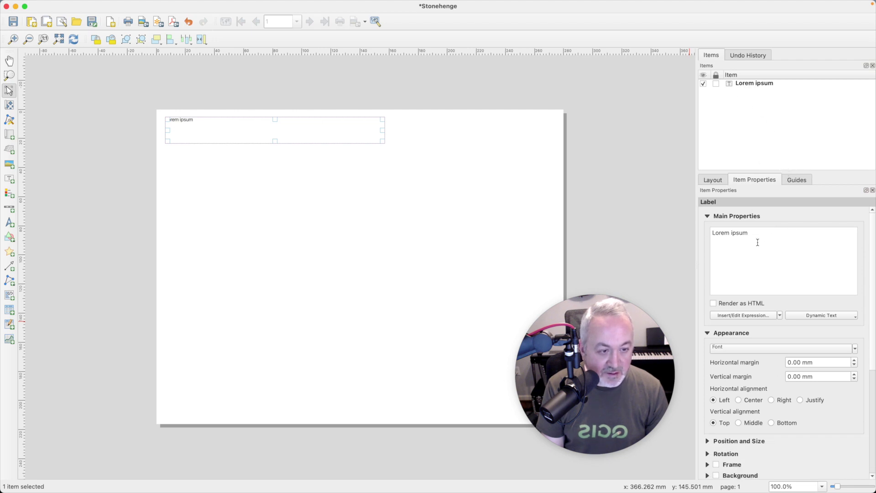
{"action": "left_click_drag", "start_coordinate": [746, 232], "coordinate": [661, 227]}
{"action": "key", "text": "BackSpace"}
{"action": "type", "text": "Easter"}
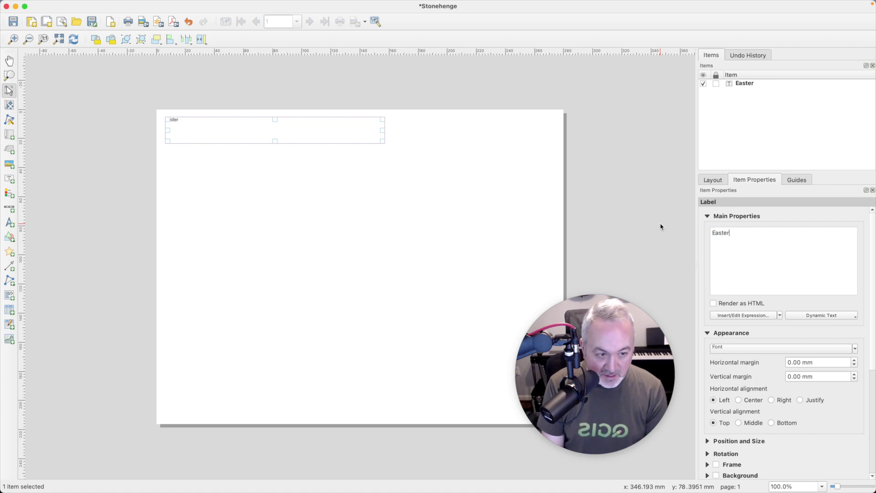
{"action": "type", "text": " Islan"}
{"action": "key", "text": "super+a"}
{"action": "type", "text": "Stonehenge"}
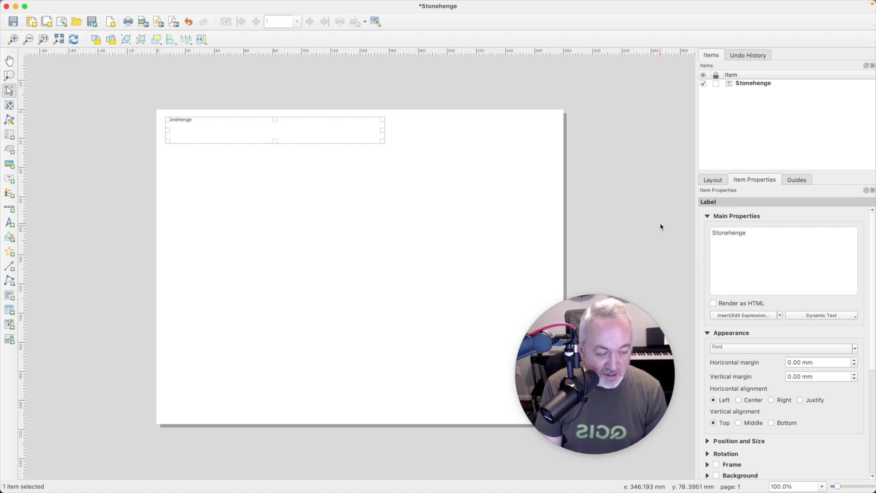
Set the Stonehenge label's font to Futura at a size of 24 points.
{"action": "left_click", "coordinate": [753, 349]}
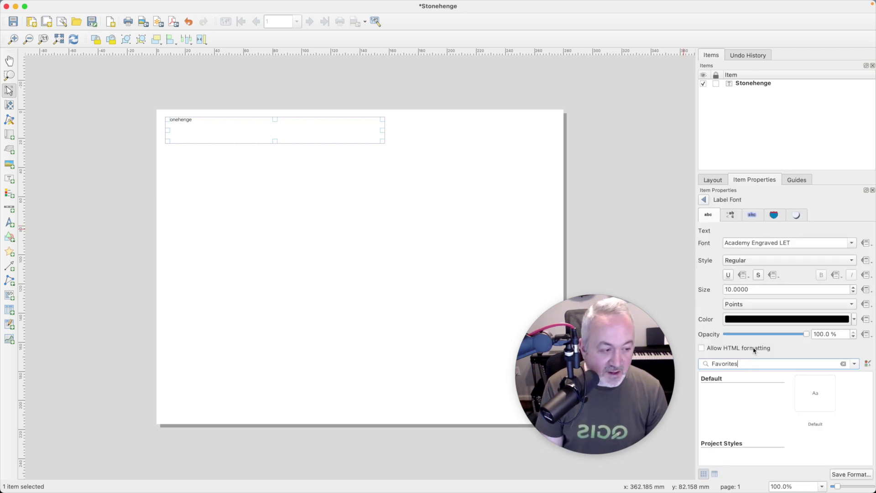
{"action": "double_click", "coordinate": [752, 289]}
{"action": "type", "text": "24"}
{"action": "left_click", "coordinate": [850, 247]}
{"action": "scroll", "coordinate": [741, 315], "scroll_direction": "down", "scroll_amount": 15}
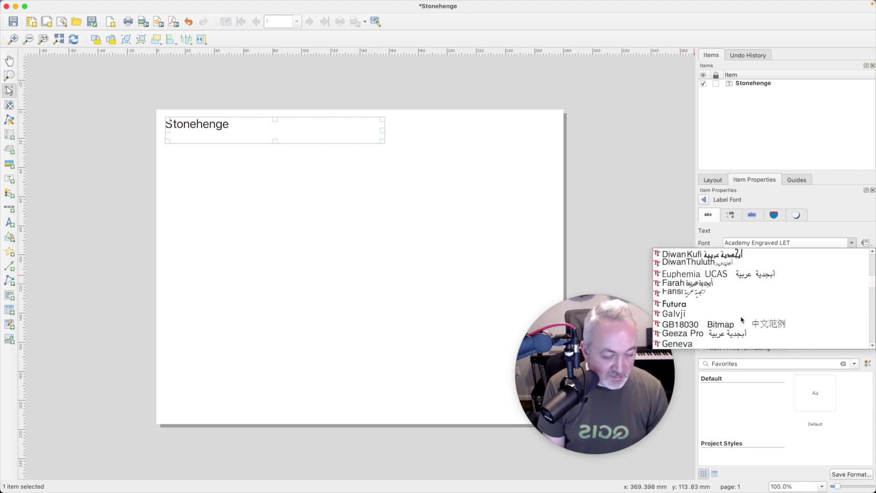
{"action": "scroll", "coordinate": [741, 319], "scroll_direction": "down", "scroll_amount": 5}
{"action": "scroll", "coordinate": [711, 287], "scroll_direction": "up", "scroll_amount": 5}
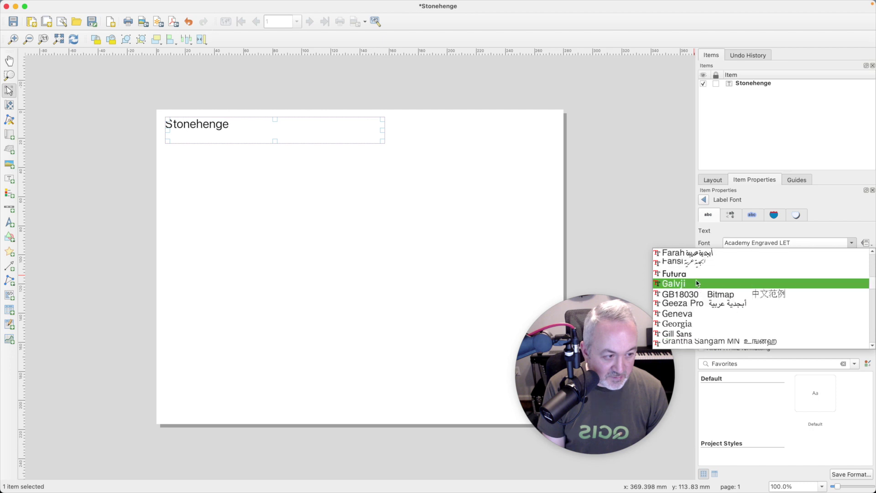
{"action": "left_click", "coordinate": [684, 273]}
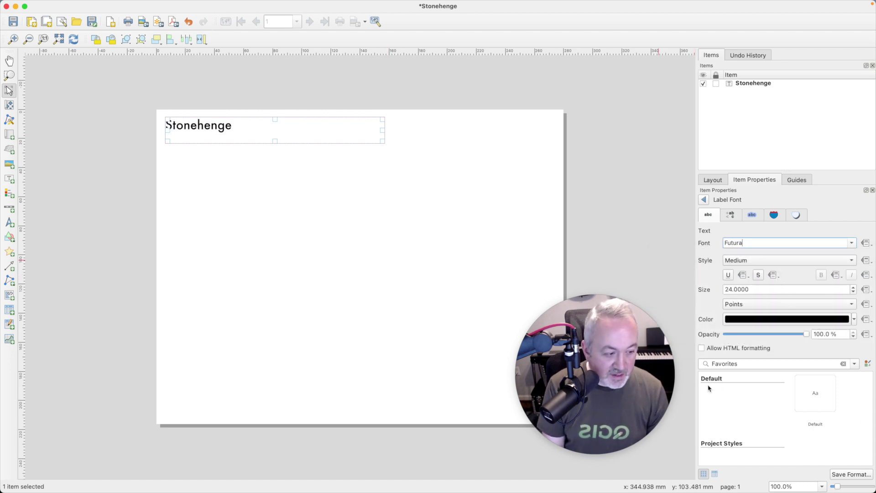
{"action": "left_click", "coordinate": [703, 199]}
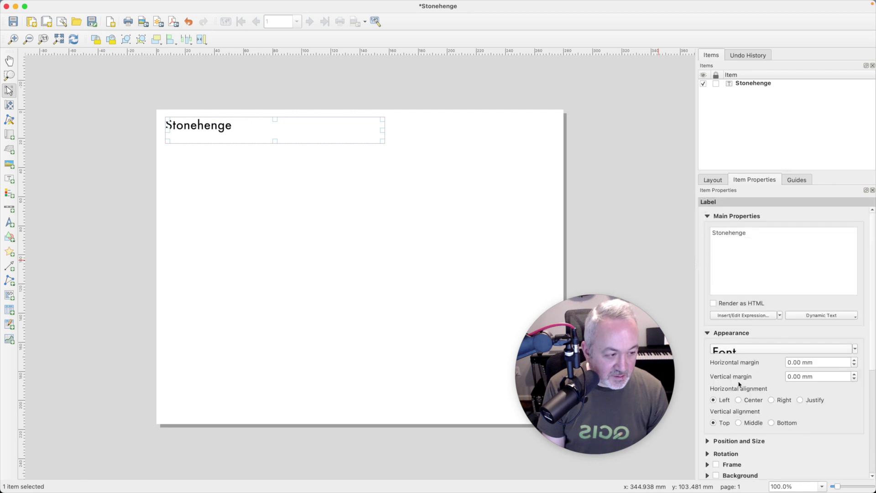
Center the title text horizontally, stretch its label across nearly the full page width, and reduce the label's height to fit the text.
{"action": "left_click", "coordinate": [741, 400]}
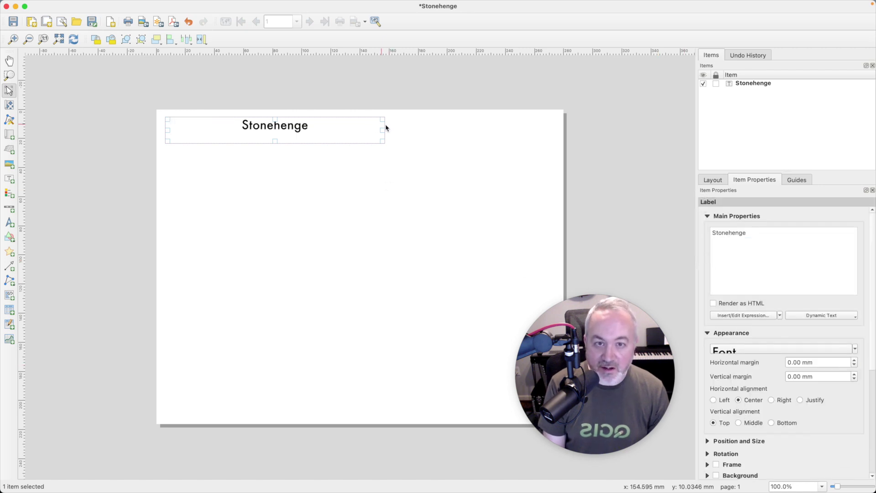
{"action": "left_click_drag", "start_coordinate": [383, 130], "coordinate": [553, 130]}
{"action": "left_click_drag", "start_coordinate": [365, 141], "coordinate": [363, 132]}
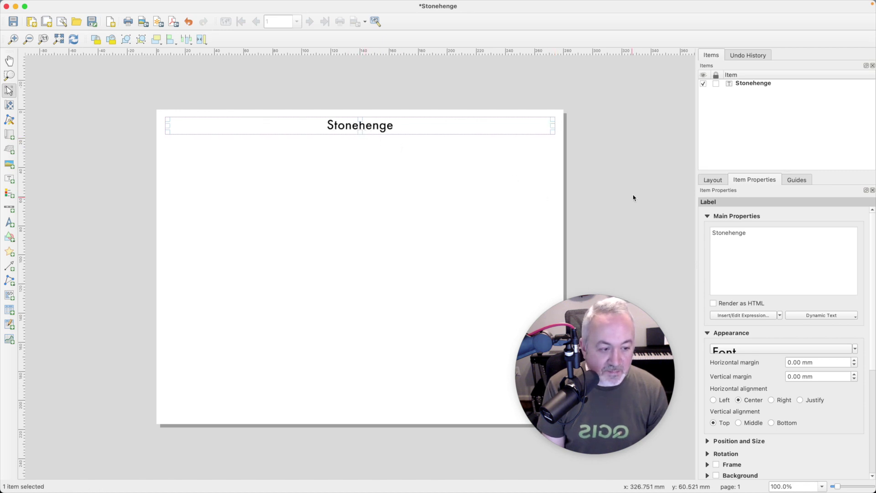
{"action": "left_click", "coordinate": [297, 88]}
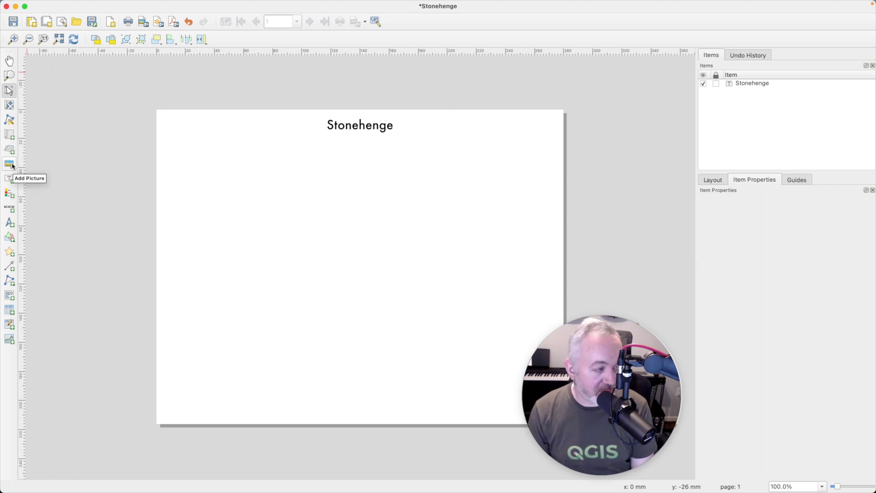
Add a map item directly below the title, filling the rest of the page with narrow margins at the sides and bottom.
{"action": "left_click", "coordinate": [9, 135]}
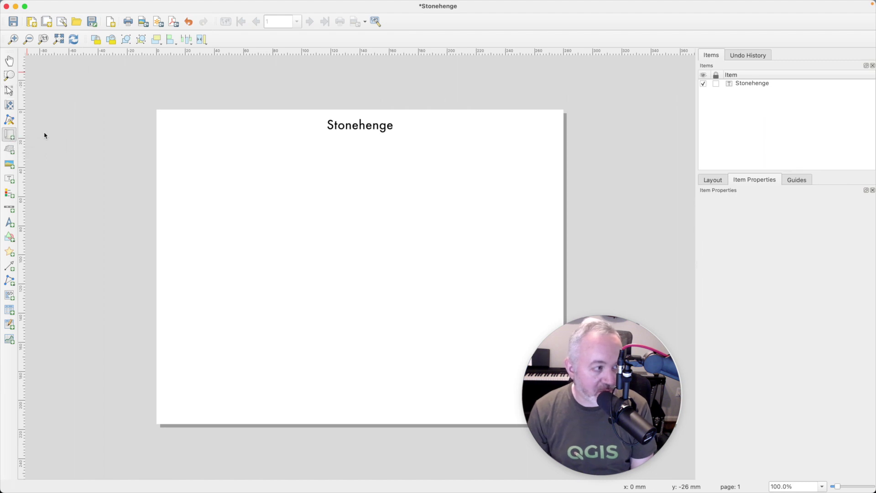
{"action": "left_click_drag", "start_coordinate": [165, 135], "coordinate": [661, 403]}
{"action": "left_click_drag", "start_coordinate": [497, 354], "coordinate": [551, 410]}
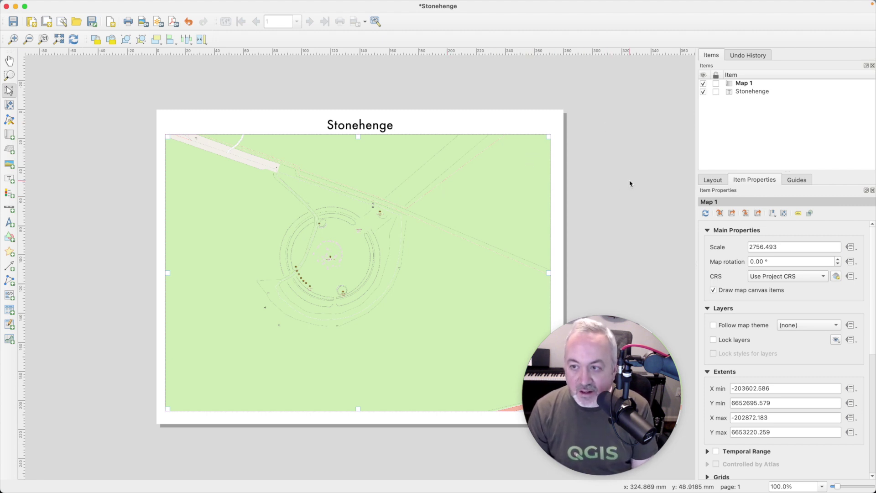
{"action": "key", "text": "ctrl+1"}
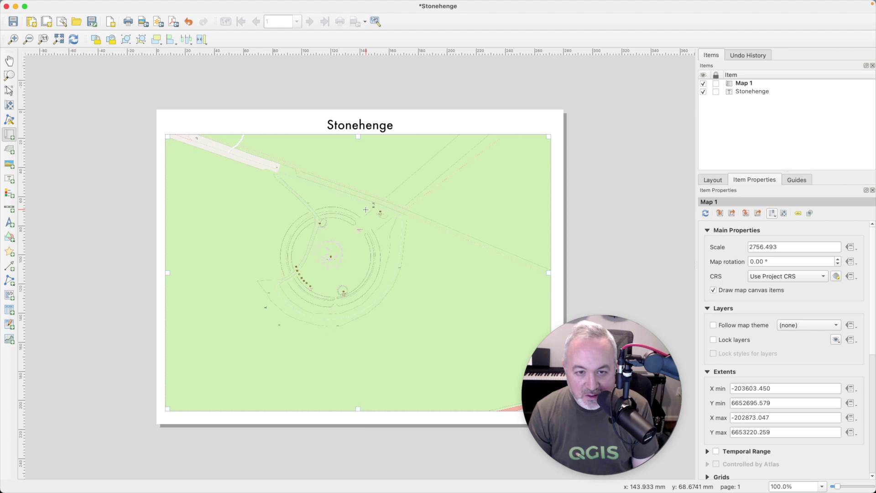
Move and enlarge the map content inside its frame until the stone circle is centered at a scale of about 1258.
{"action": "left_click", "coordinate": [8, 108]}
{"action": "left_click_drag", "start_coordinate": [344, 231], "coordinate": [430, 228]}
{"action": "scroll", "coordinate": [400, 244], "scroll_direction": "down", "scroll_amount": 1}
{"action": "scroll", "coordinate": [400, 244], "scroll_direction": "up", "scroll_amount": 4}
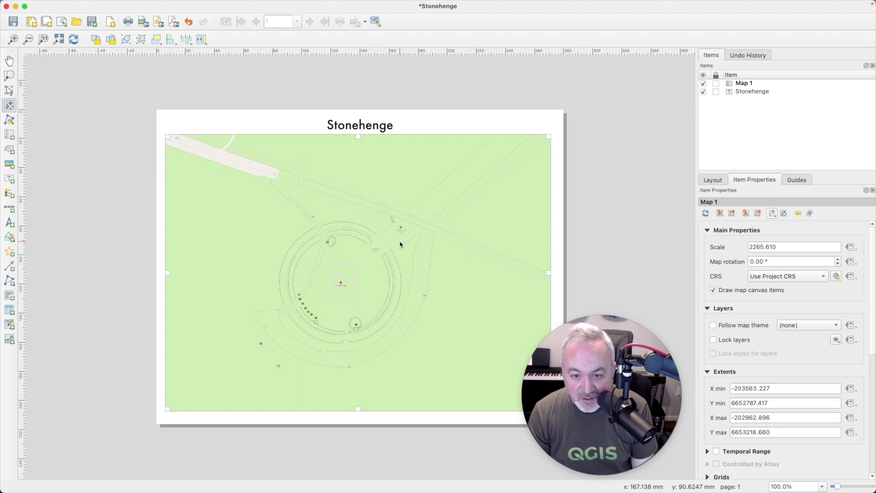
{"action": "left_click_drag", "start_coordinate": [332, 290], "coordinate": [364, 260]}
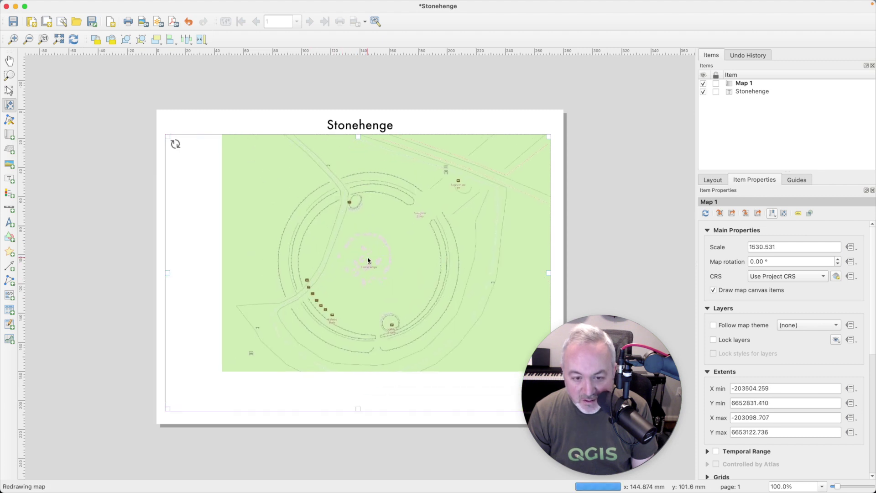
{"action": "scroll", "coordinate": [364, 260], "scroll_direction": "up", "scroll_amount": 1}
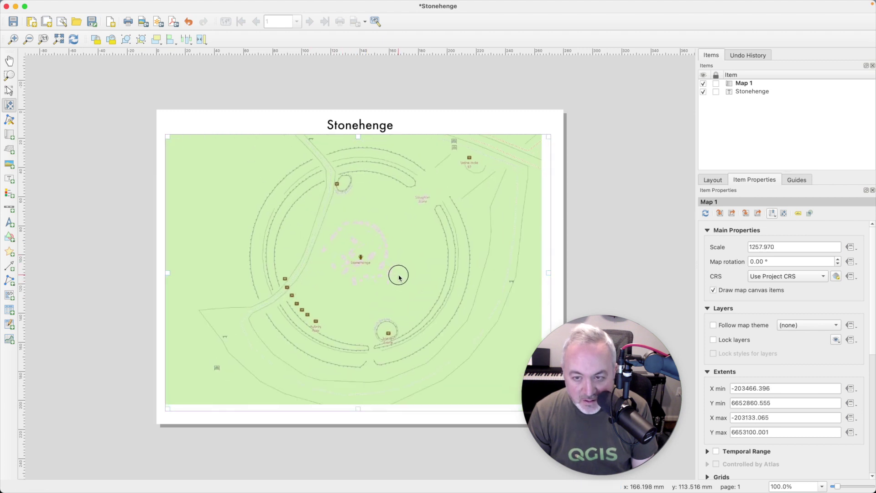
{"action": "left_click_drag", "start_coordinate": [396, 279], "coordinate": [392, 280]}
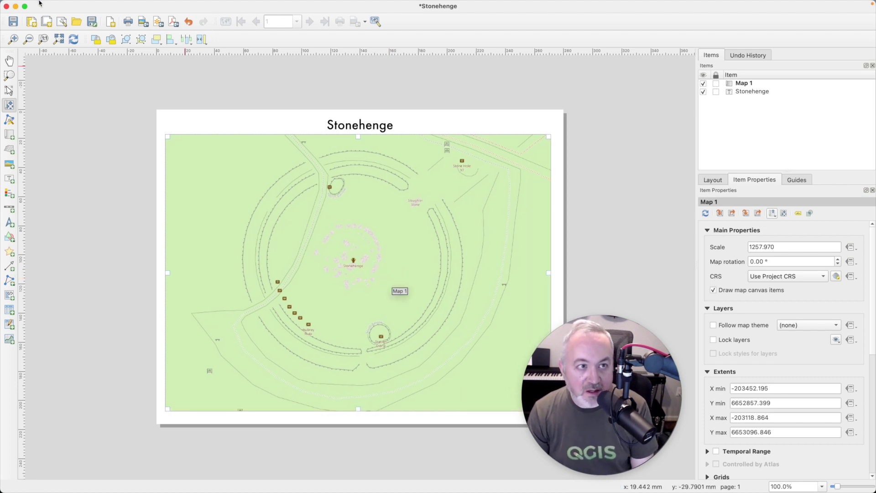
Save the project and export the layout as a PDF named Stonehenge 01 in the interesting-places folder, keeping the preset export options.
{"action": "left_click", "coordinate": [58, 39]}
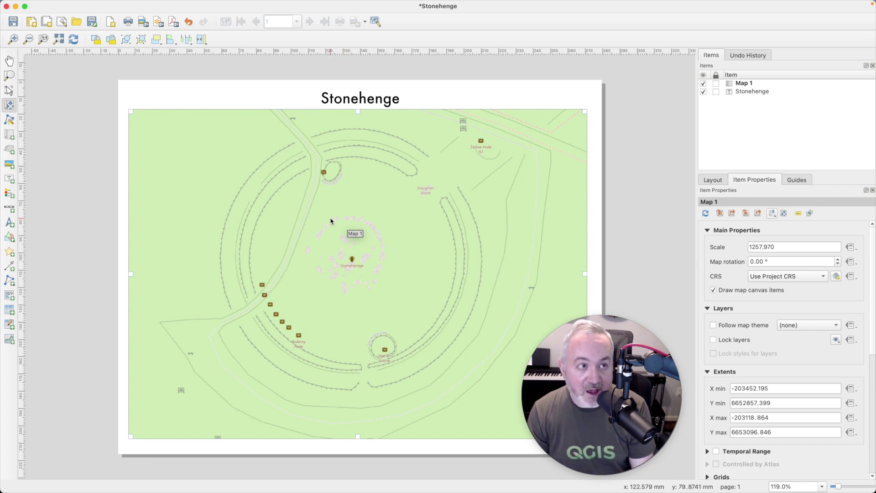
{"action": "left_click", "coordinate": [12, 22]}
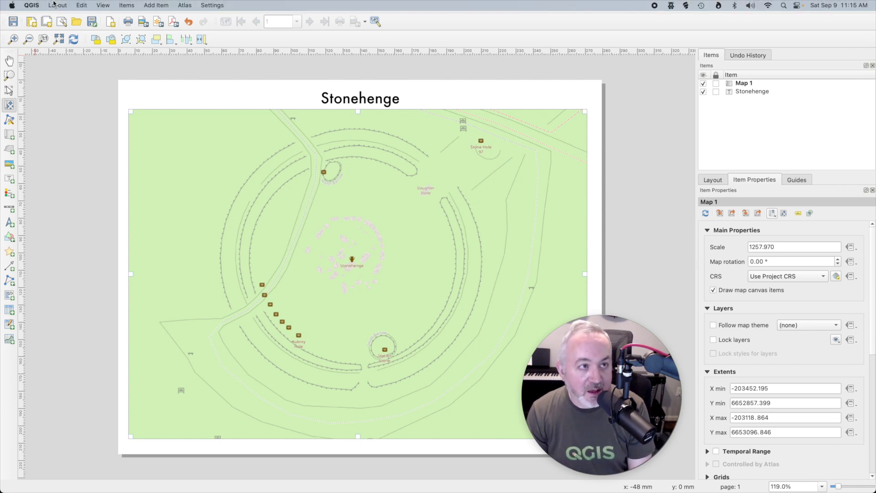
{"action": "left_click", "coordinate": [57, 5]}
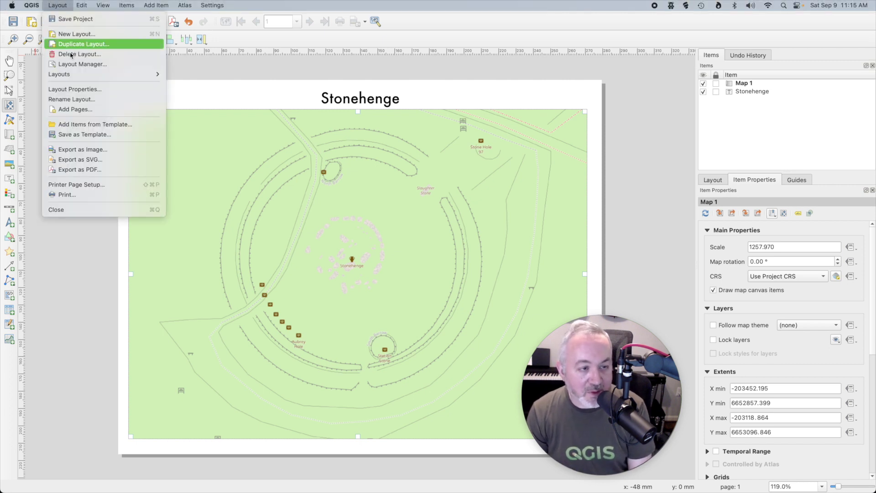
{"action": "left_click", "coordinate": [95, 171]}
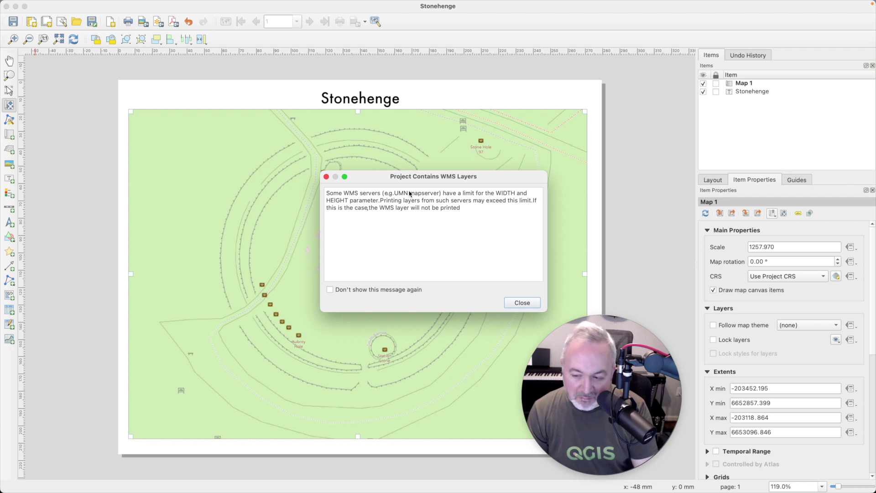
{"action": "left_click", "coordinate": [521, 302]}
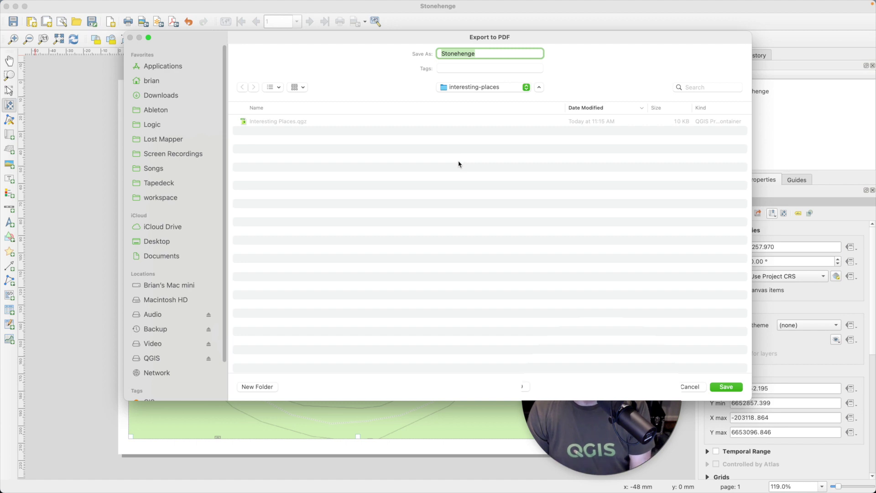
{"action": "key", "text": "Right"}
{"action": "type", "text": "01"}
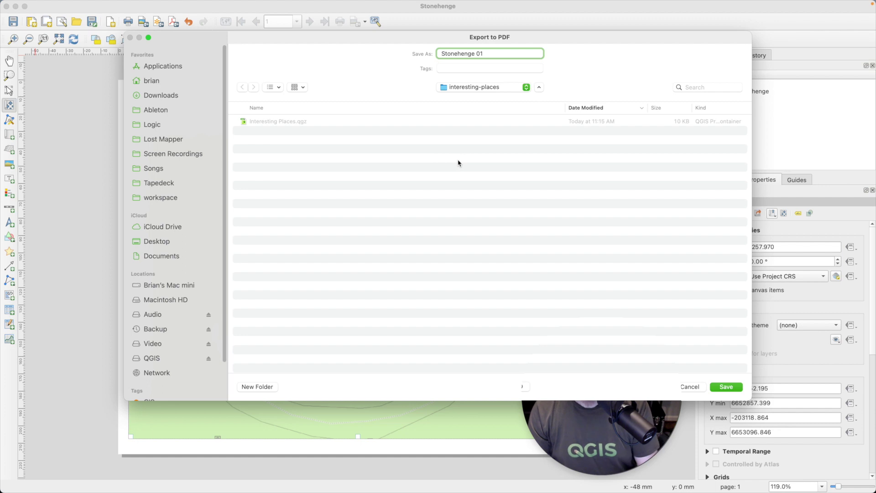
{"action": "left_click", "coordinate": [725, 387]}
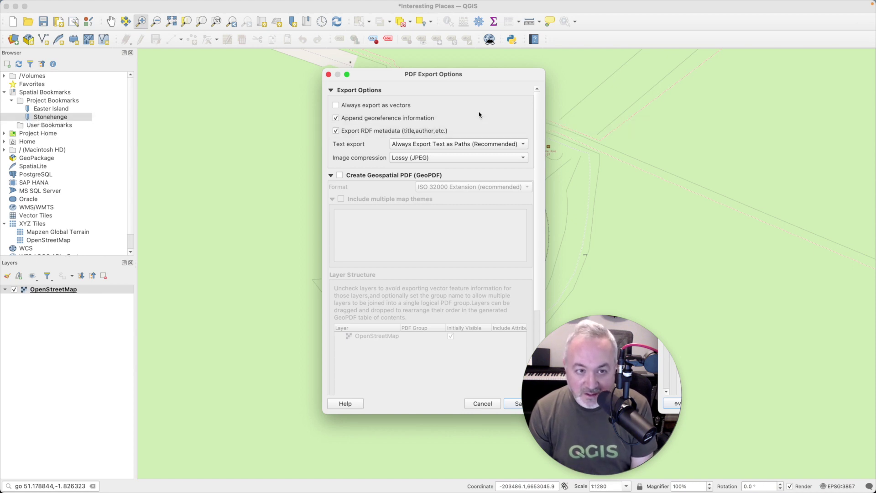
{"action": "left_click", "coordinate": [674, 405]}
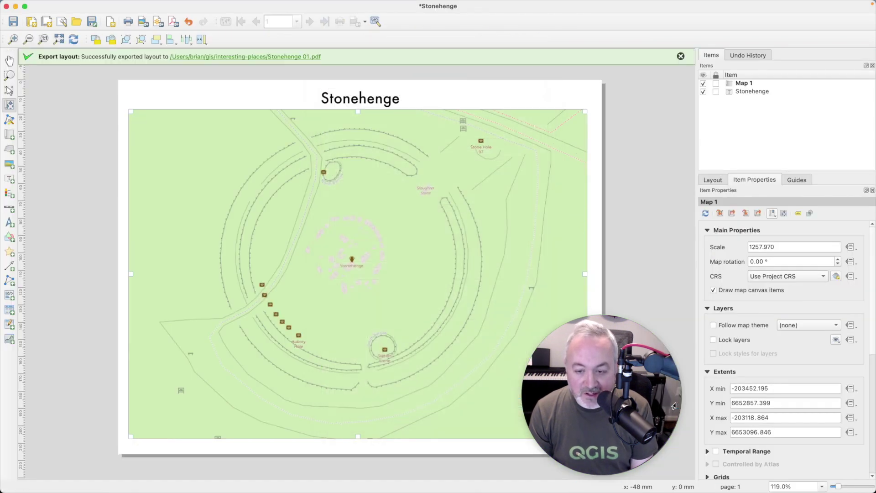
Switch to Finder, open Stonehenge 01.pdf from the interesting-places folder, and enlarge the Preview window to inspect the exported map.
{"action": "left_click", "coordinate": [863, 196]}
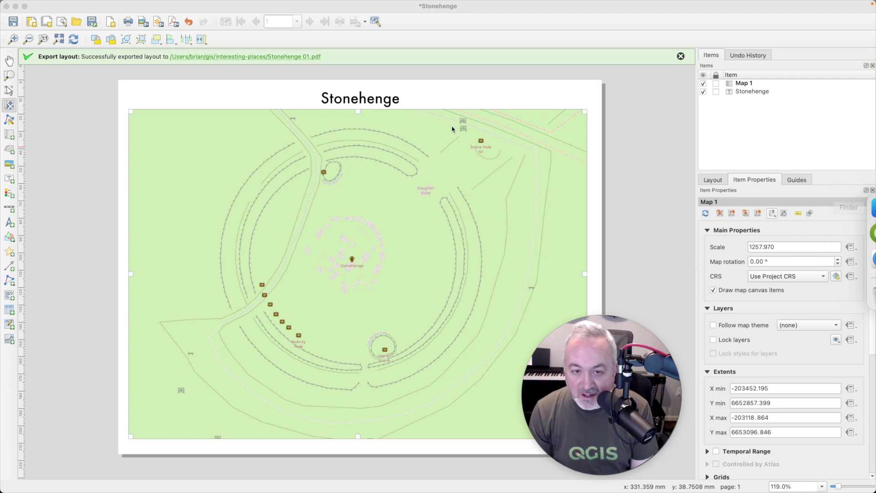
{"action": "double_click", "coordinate": [355, 170]}
{"action": "left_click", "coordinate": [369, 152]}
{"action": "double_click", "coordinate": [369, 152]}
{"action": "left_click", "coordinate": [346, 160]}
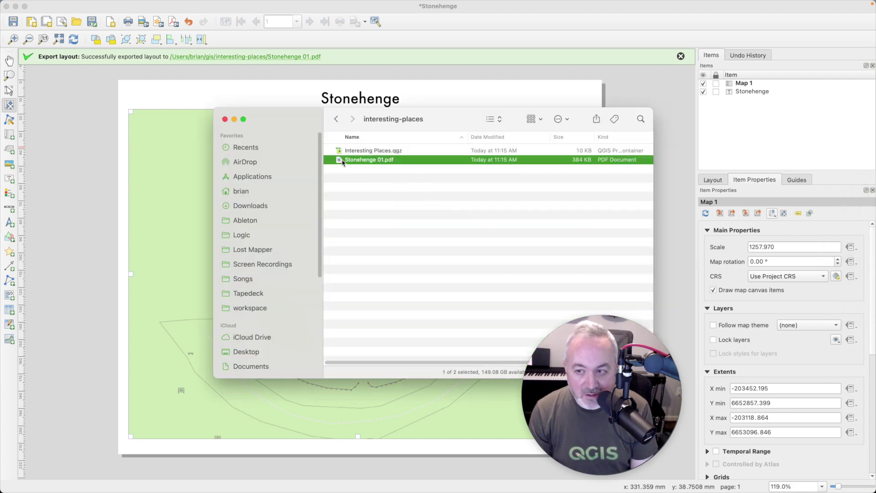
{"action": "double_click", "coordinate": [347, 161]}
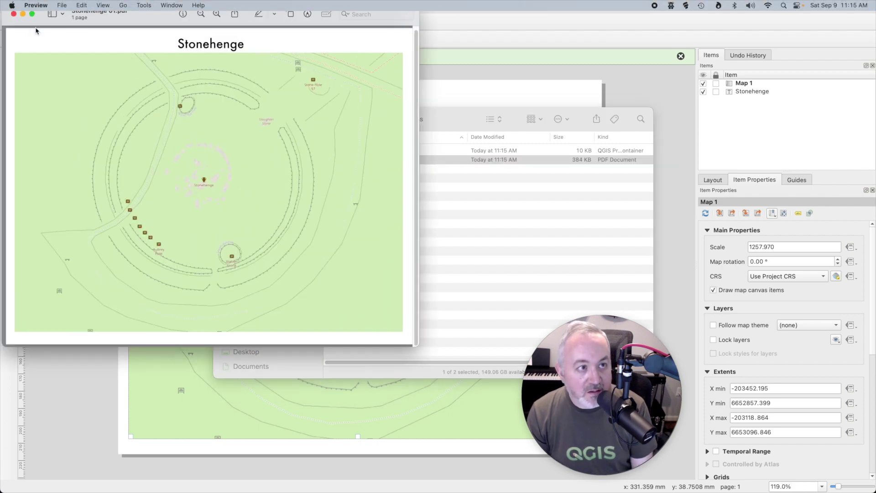
{"action": "left_click", "coordinate": [32, 14]}
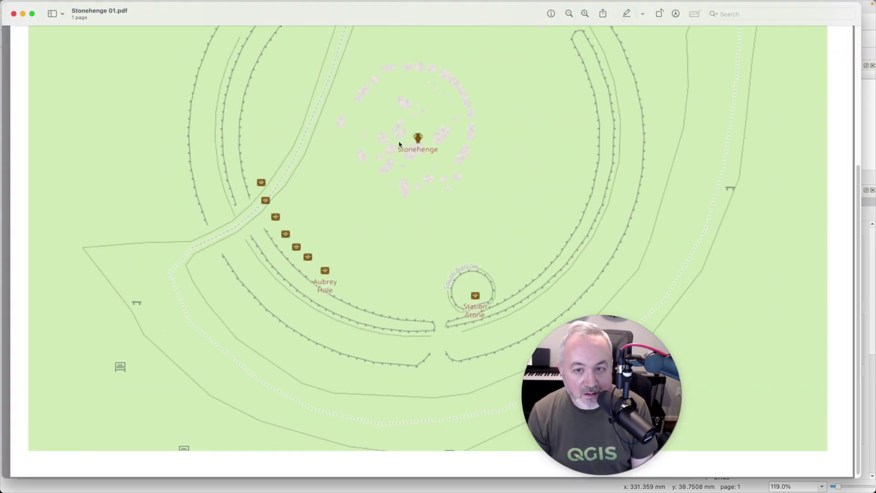